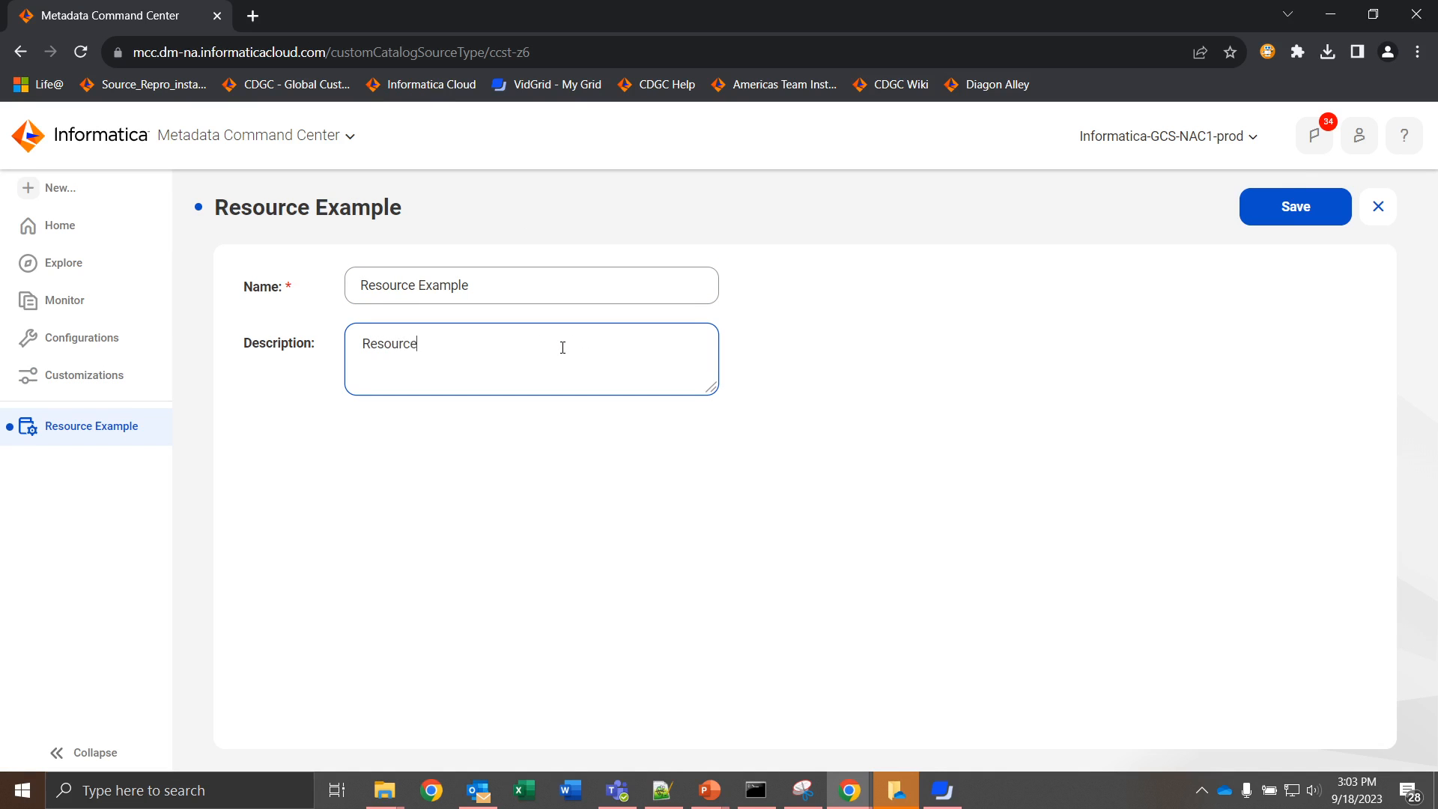
Step: Complete the catalog source type's description as "Resource Example for custom resource" and save it
{"action": "type", "text": "Example for custom resource"}
{"action": "left_click", "coordinate": [1278, 213]}
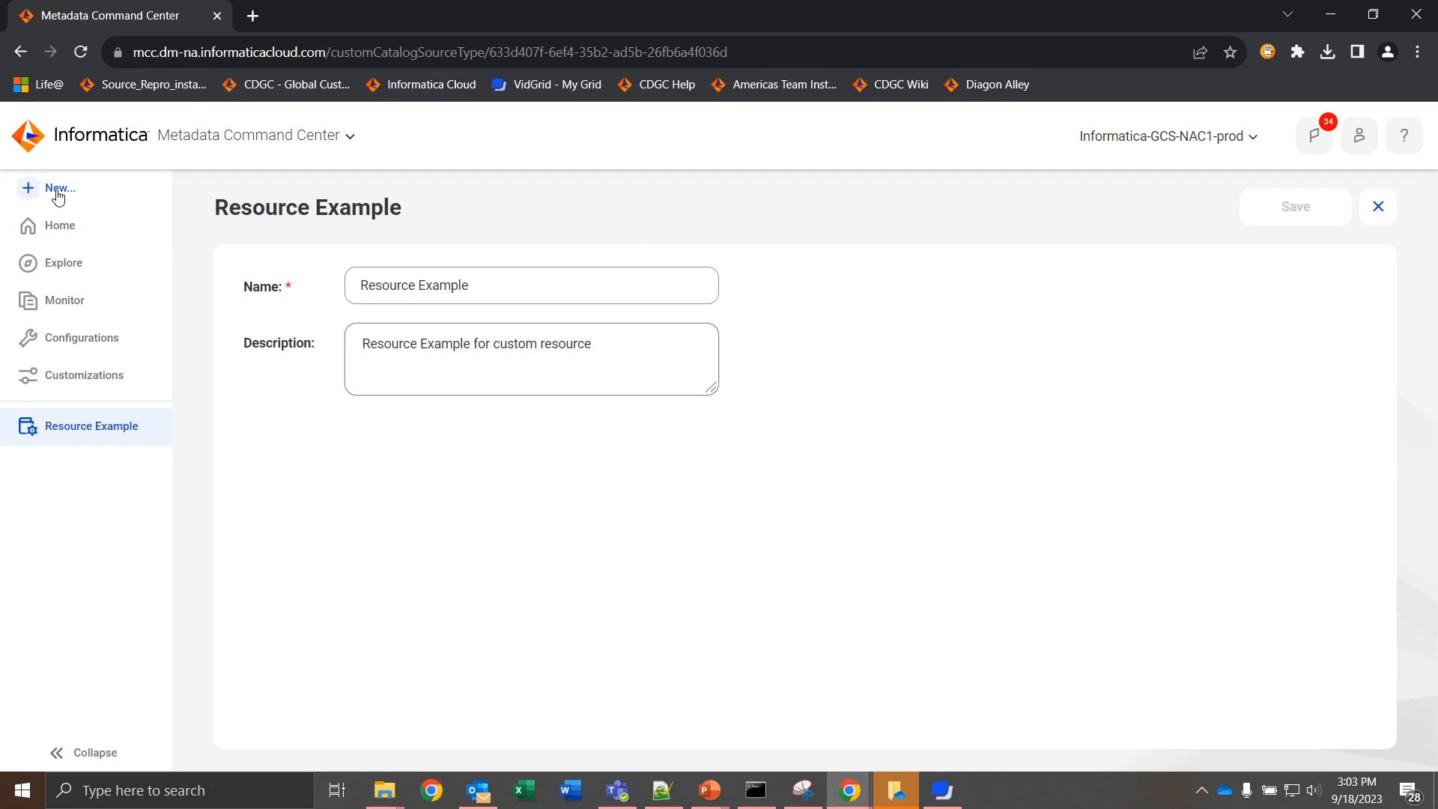
Step: Download the metadata template for the custom.resourceexample package from the metadata models customizations, finding it with "resourceexample"
{"action": "left_click", "coordinate": [100, 373]}
{"action": "left_click", "coordinate": [701, 269]}
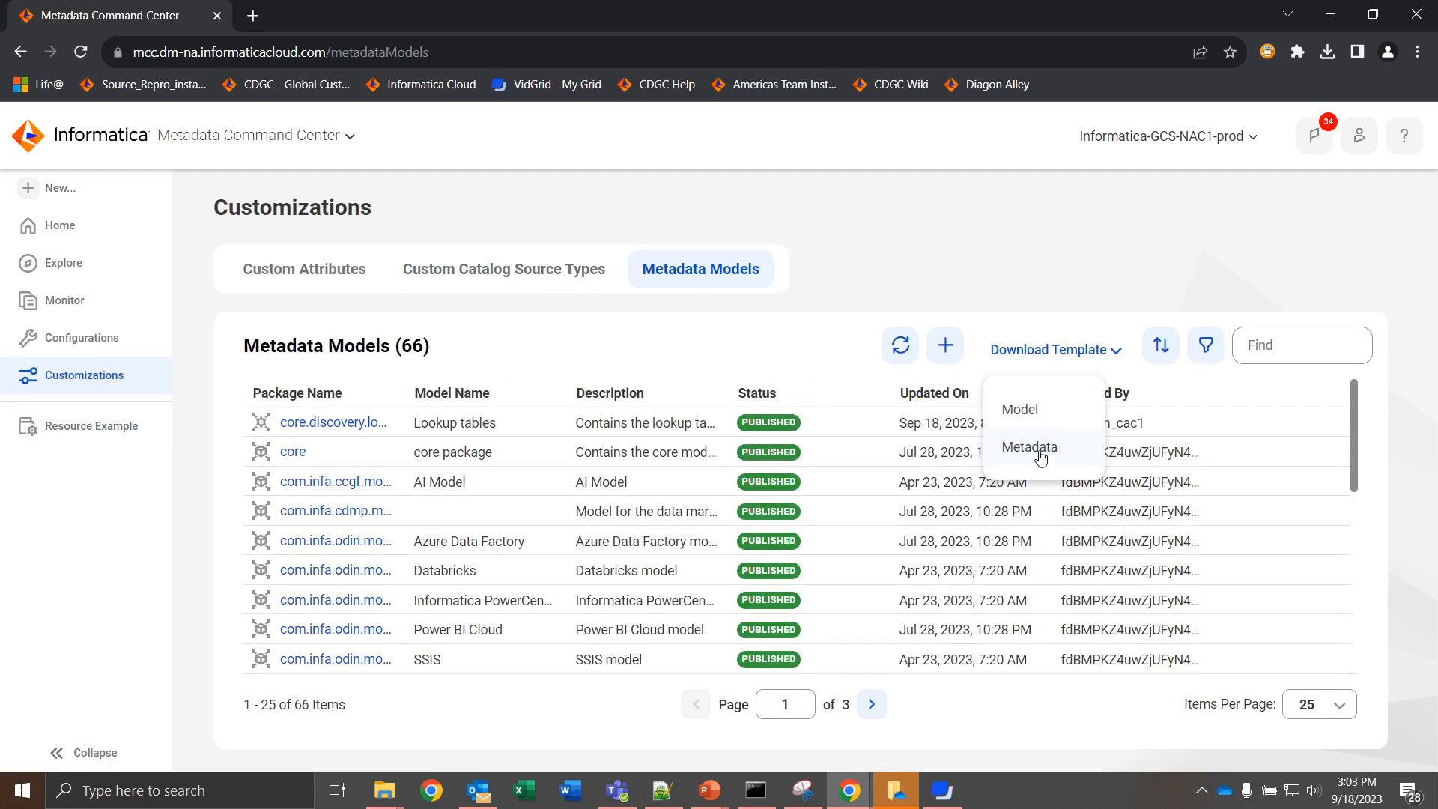
{"action": "left_click", "coordinate": [1043, 453]}
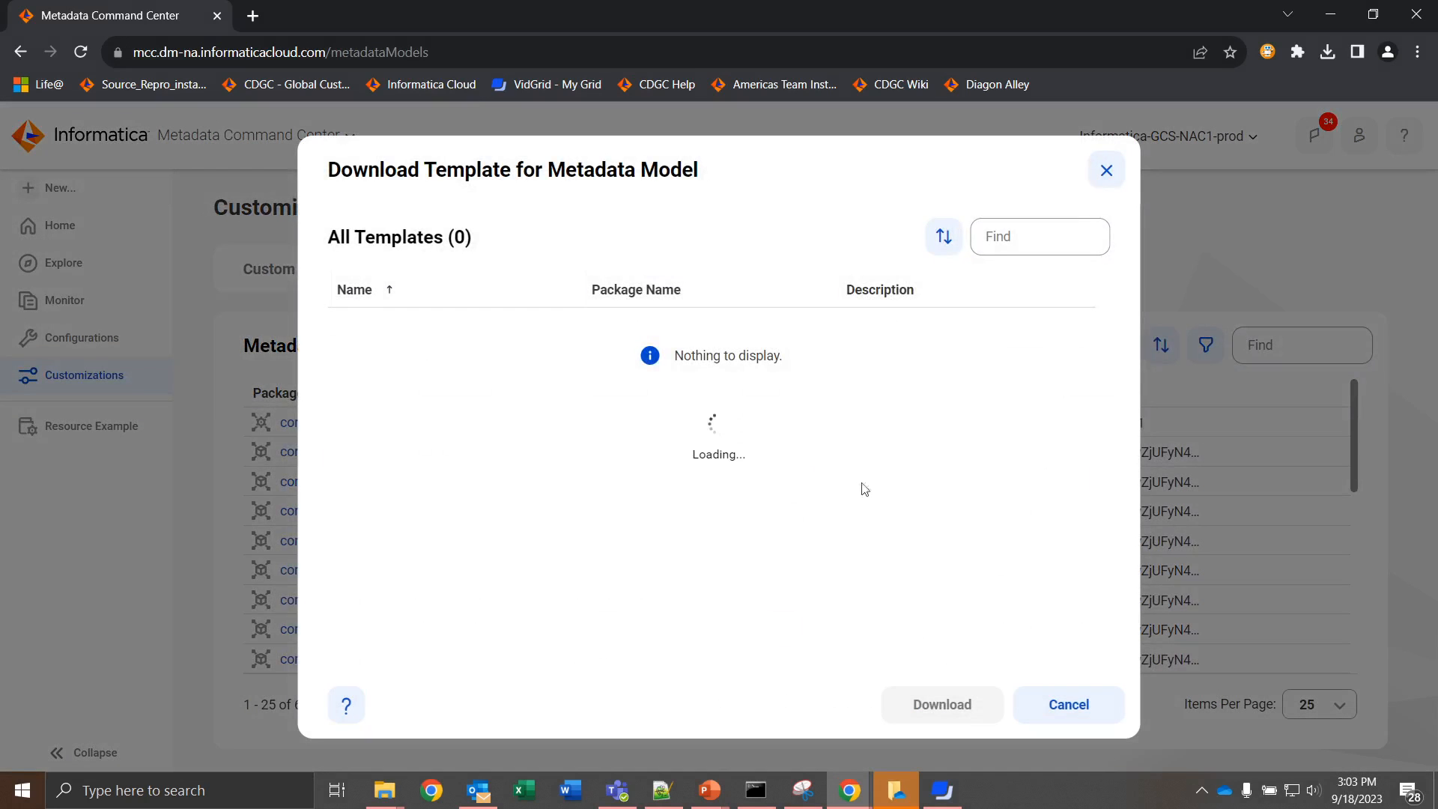
{"action": "left_click", "coordinate": [1043, 233]}
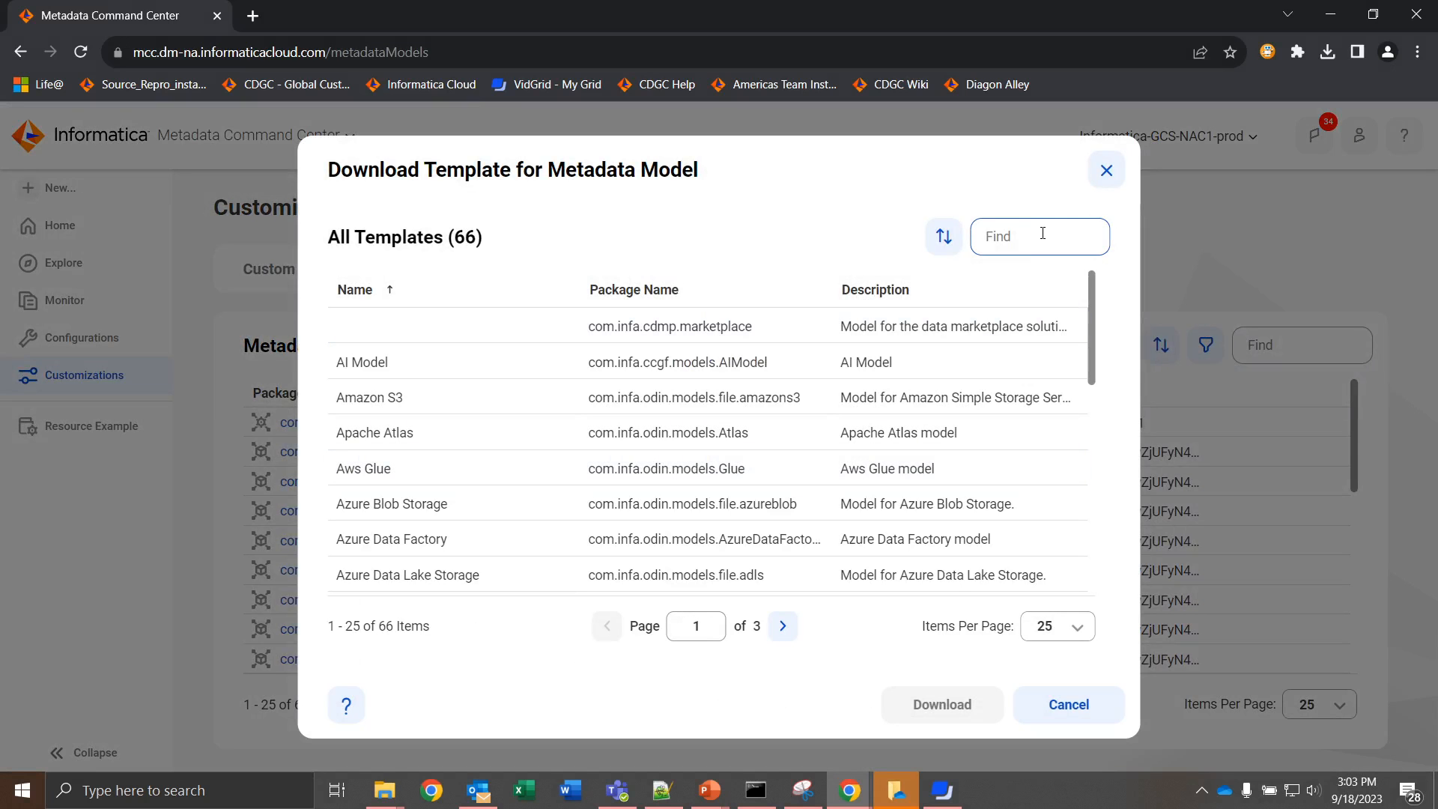
{"action": "type", "text": "resourceexample"}
{"action": "key", "text": "Return"}
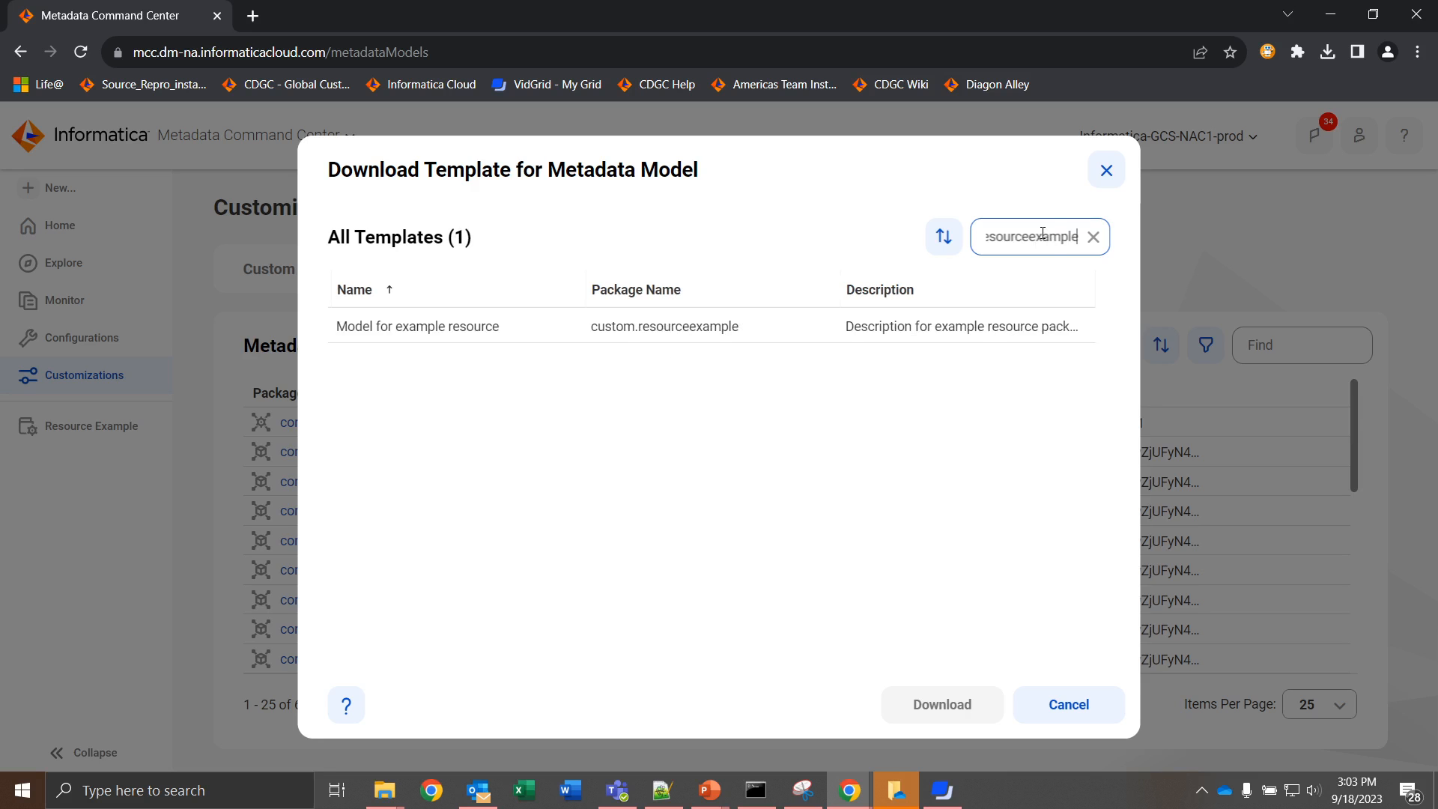
{"action": "left_click", "coordinate": [557, 322]}
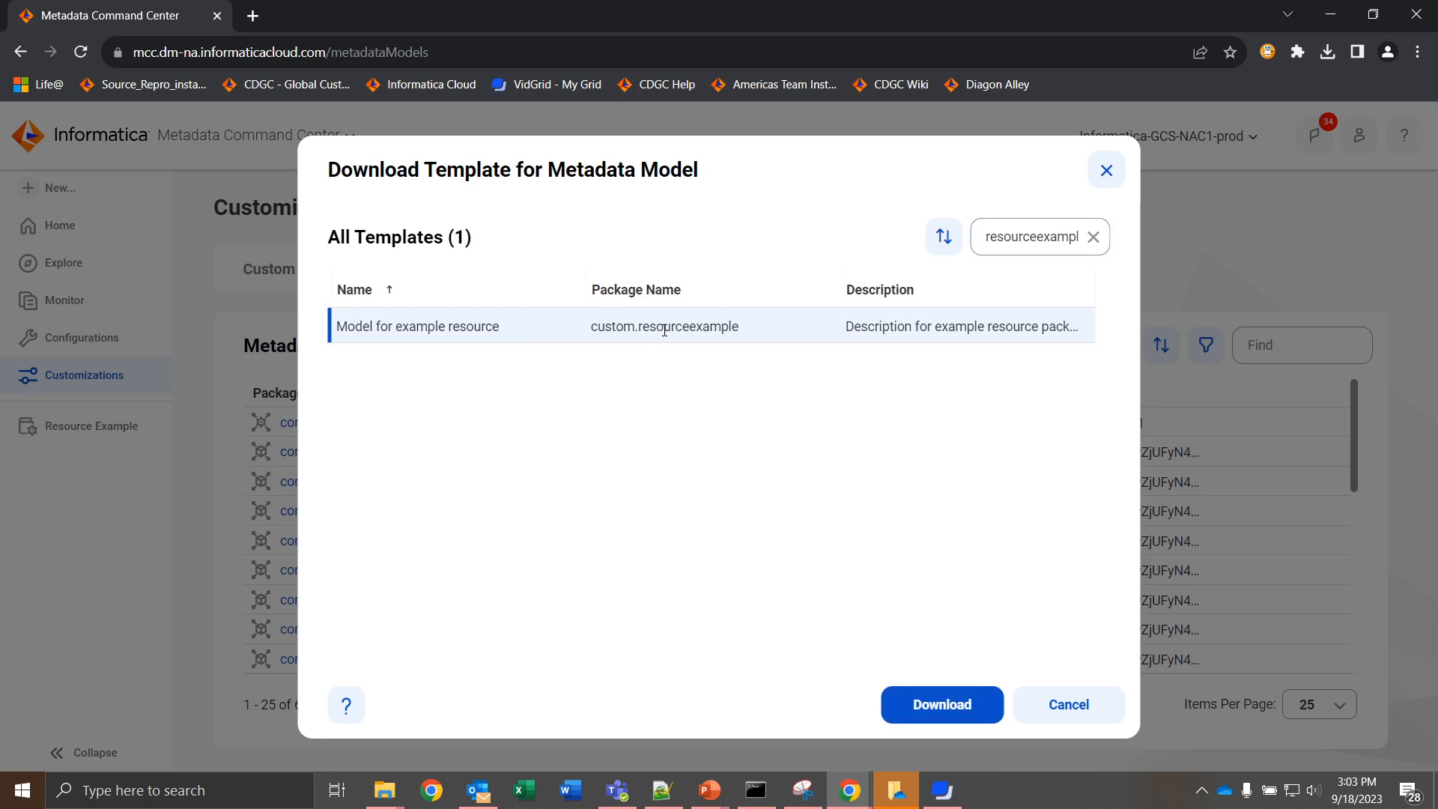
{"action": "left_click", "coordinate": [951, 708]}
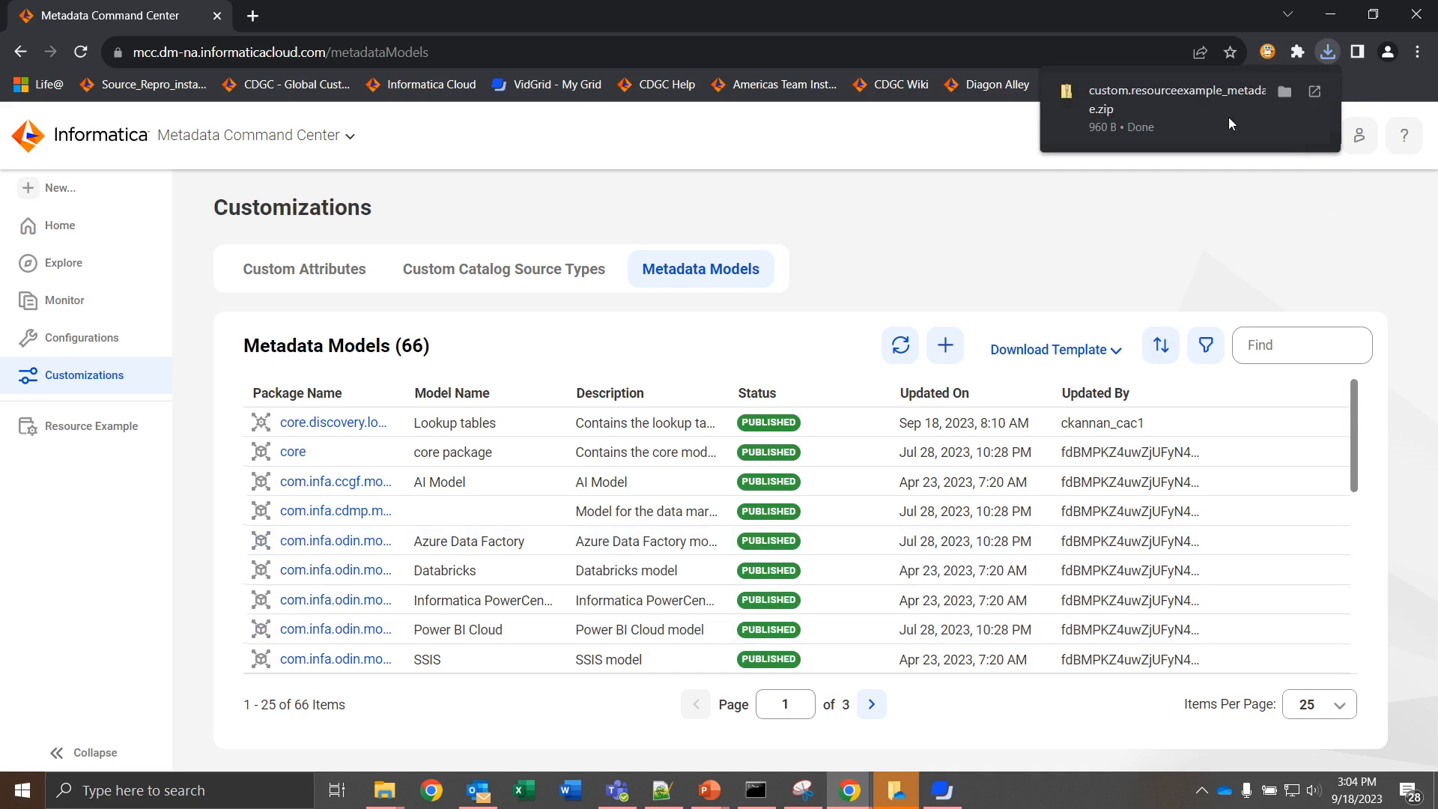
Step: Open the downloaded custom.resourceexample_metadata_template.zip and widen the file name column
{"action": "left_click", "coordinate": [1164, 102]}
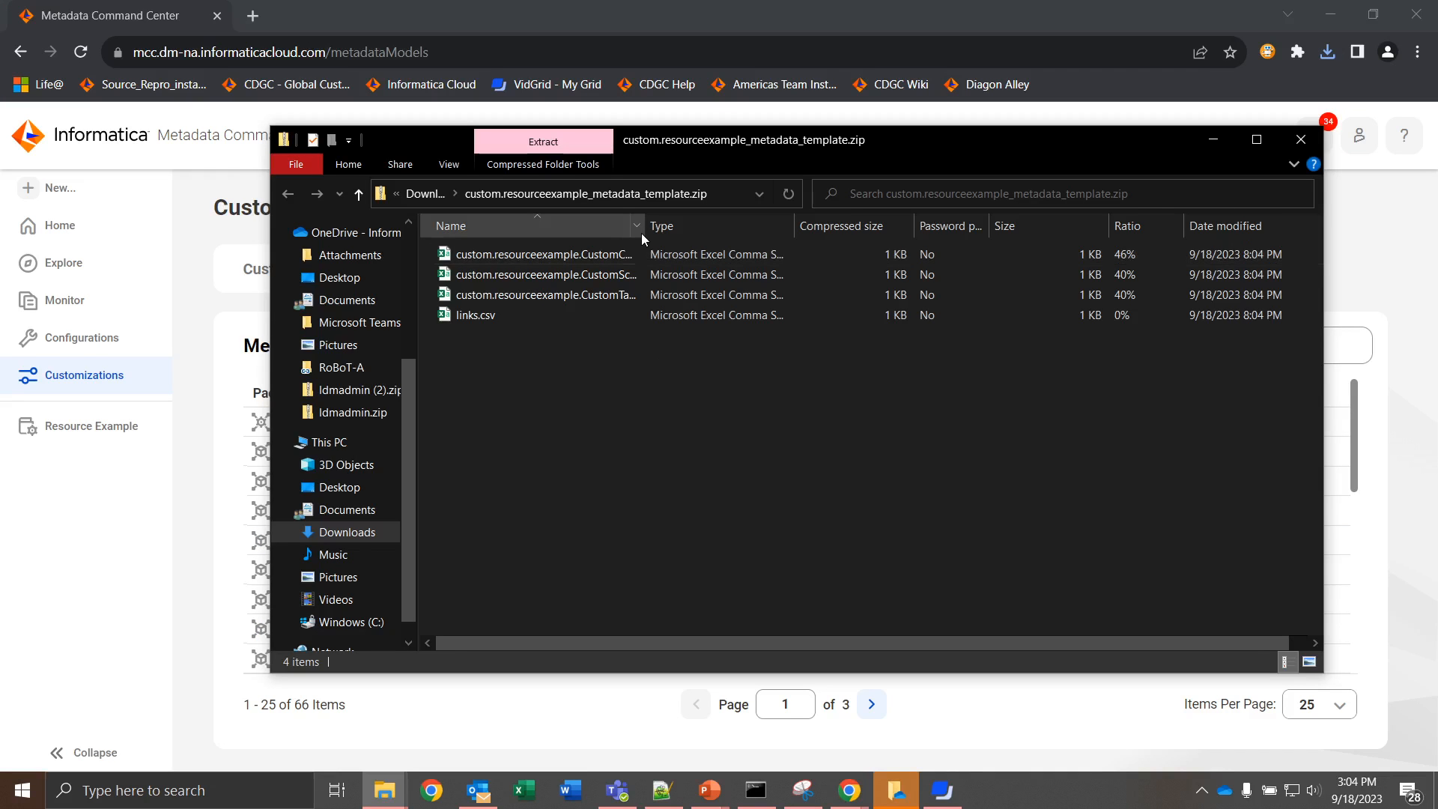
{"action": "left_click_drag", "start_coordinate": [641, 226], "coordinate": [722, 228]}
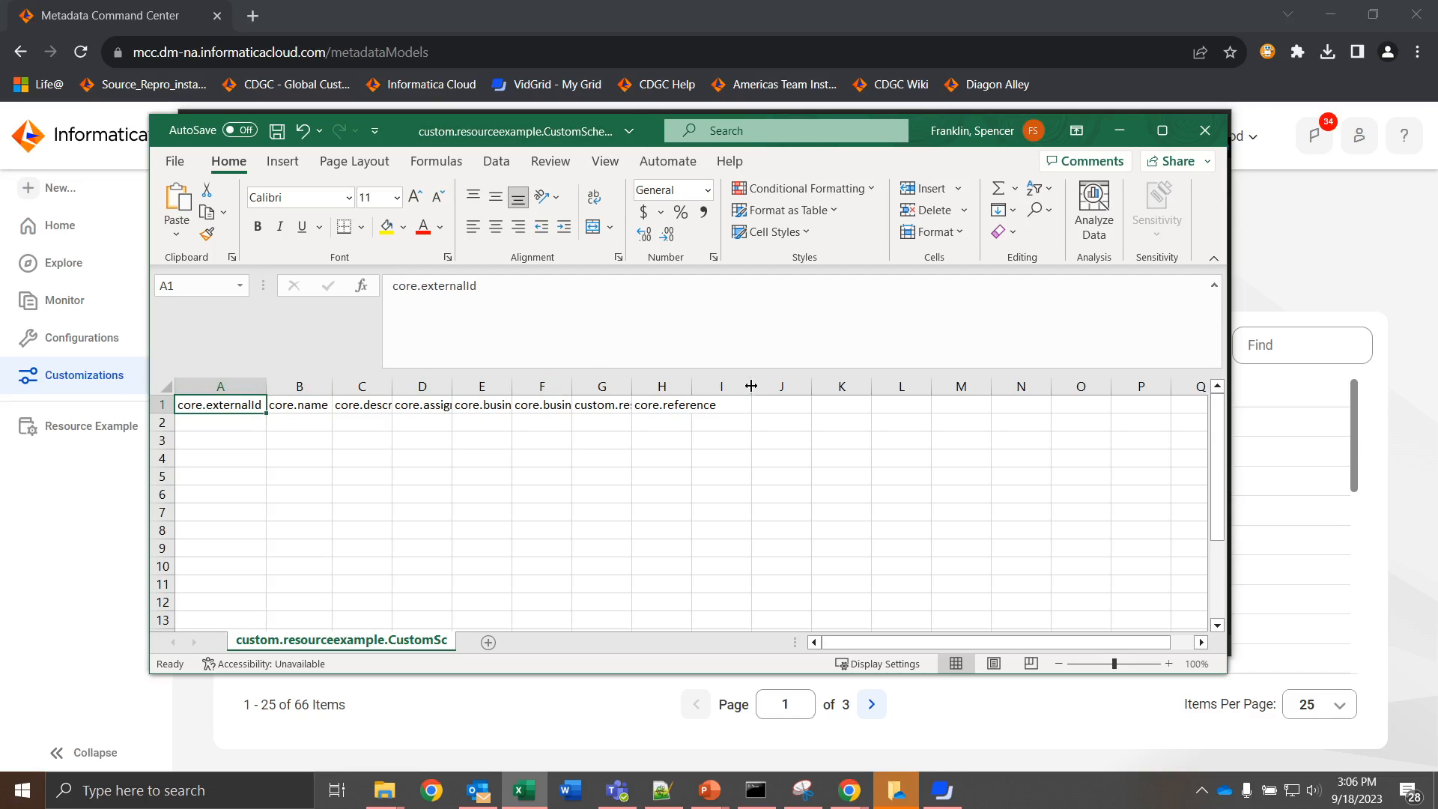
Step: In the custom schema CSV, enter external ID RE_S in A2 and name Schema in B2, and save the file
{"action": "left_click", "coordinate": [234, 423]}
{"action": "left_click", "coordinate": [282, 423]}
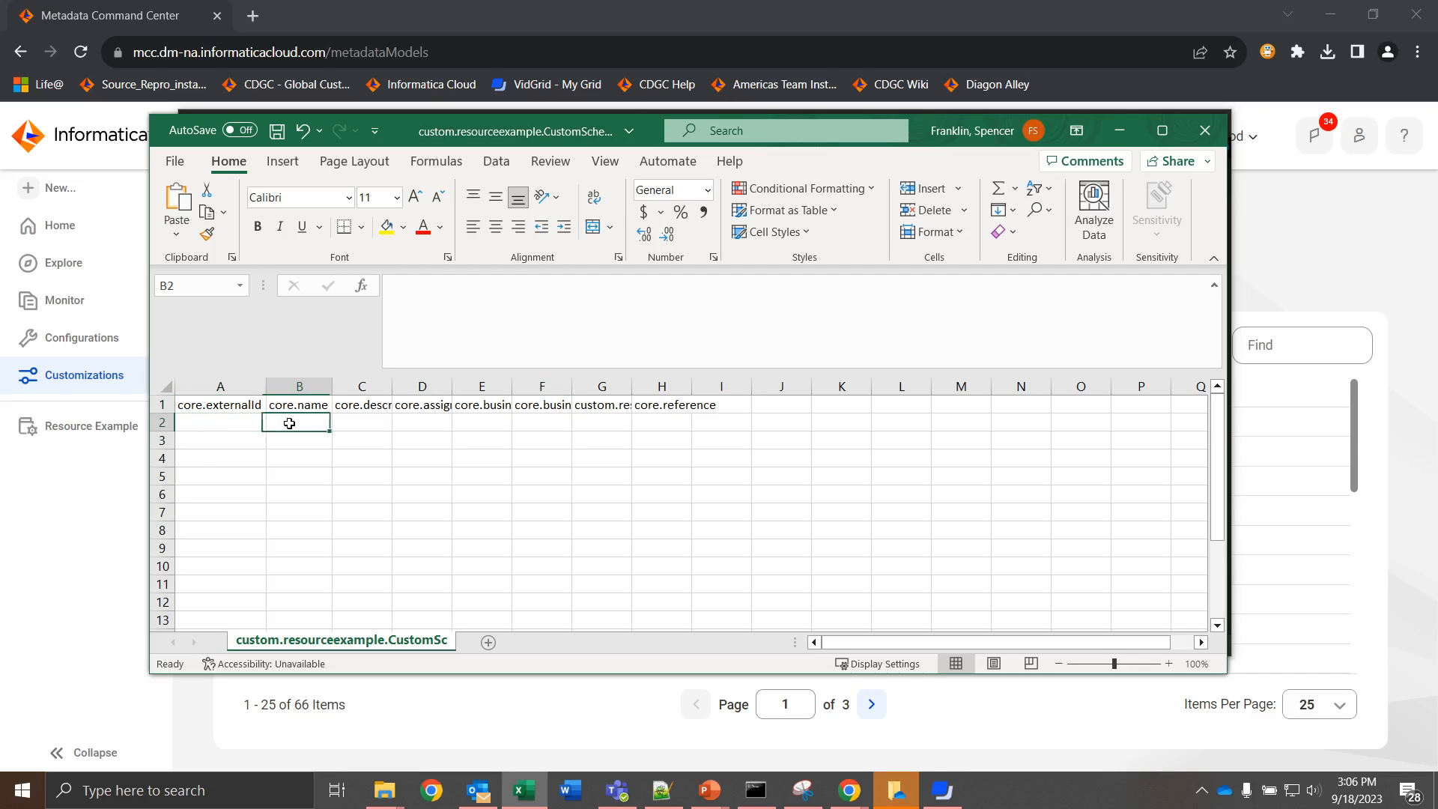
{"action": "left_click", "coordinate": [248, 423]}
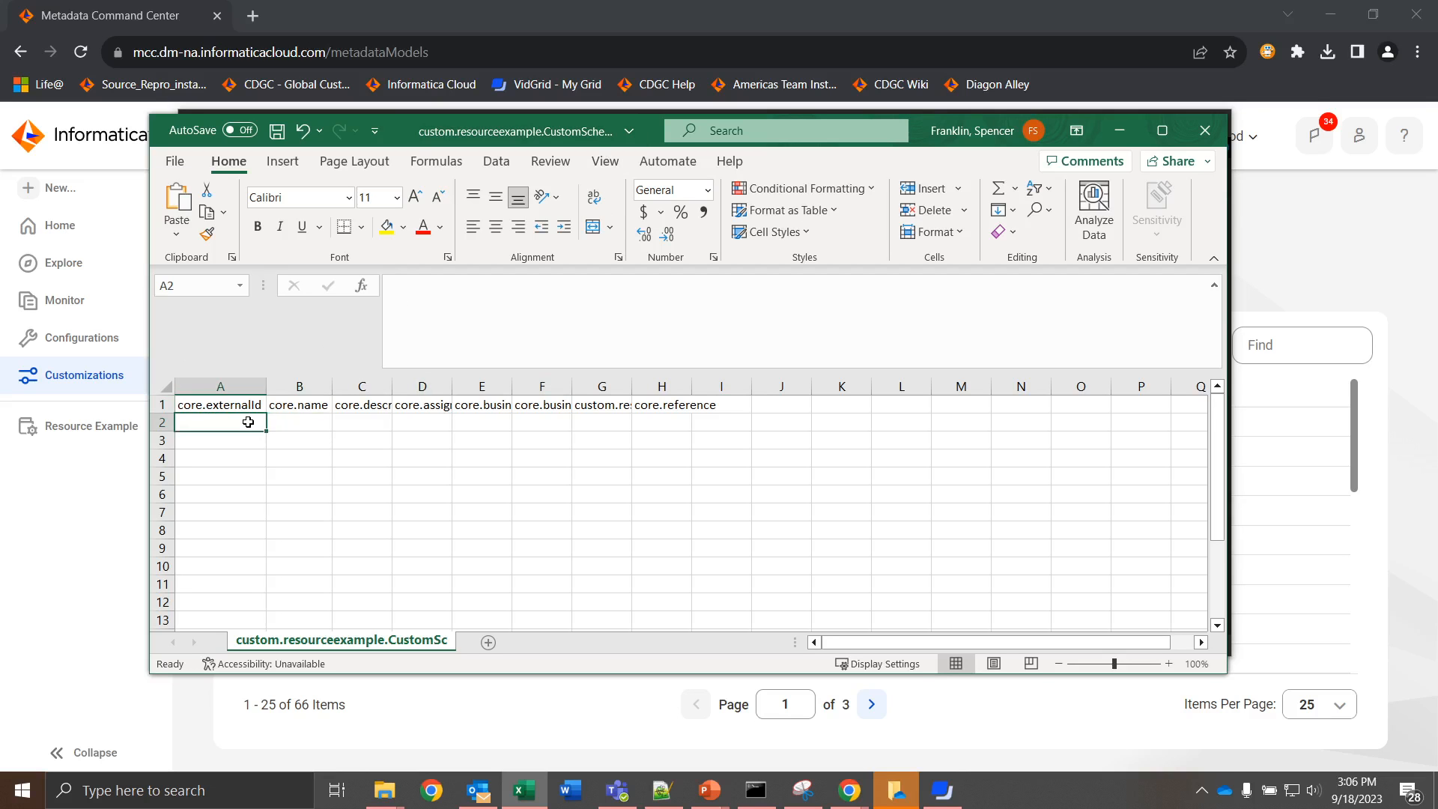
{"action": "type", "text": "RE"}
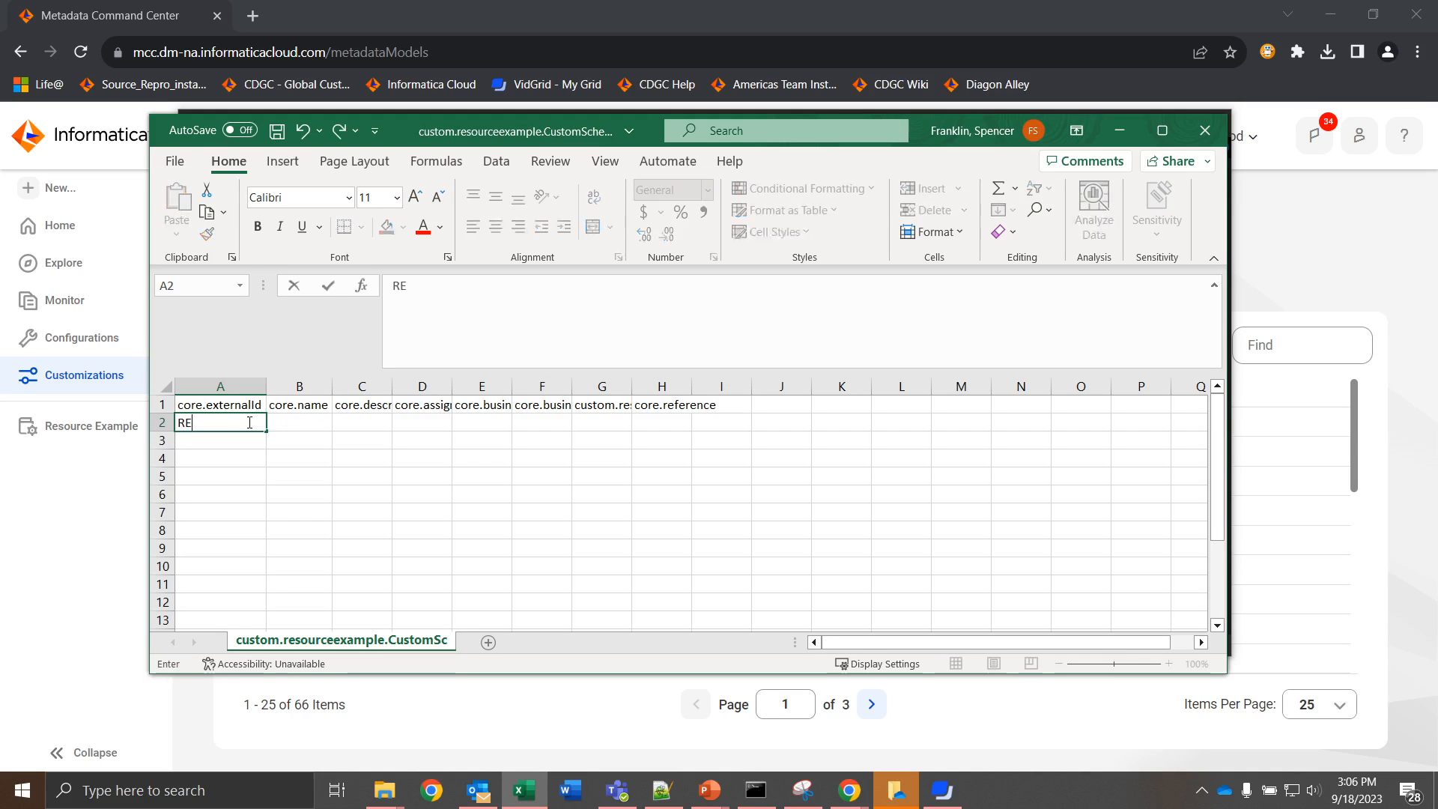
{"action": "type", "text": "_S"}
{"action": "left_click", "coordinate": [299, 423]}
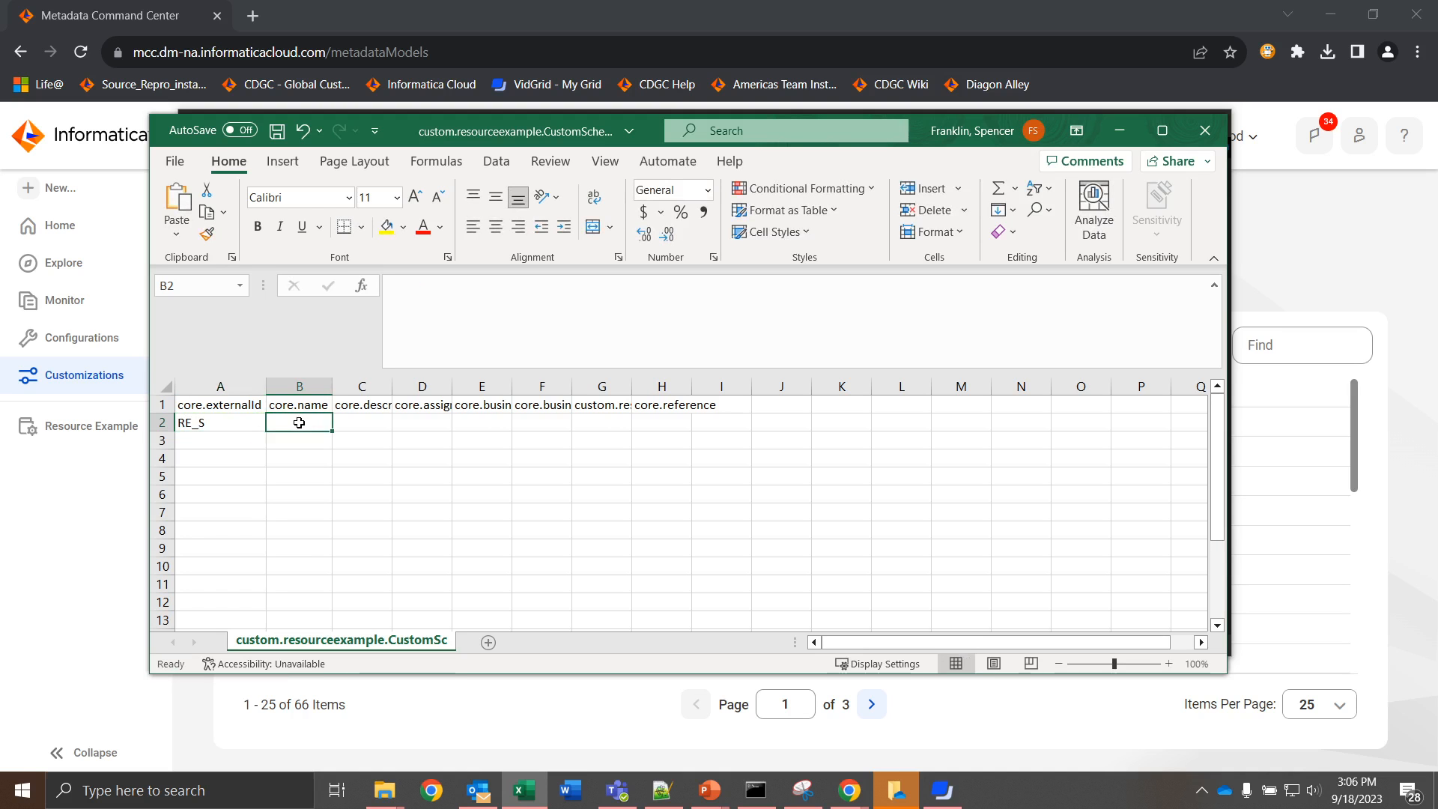
{"action": "type", "text": "Schema"}
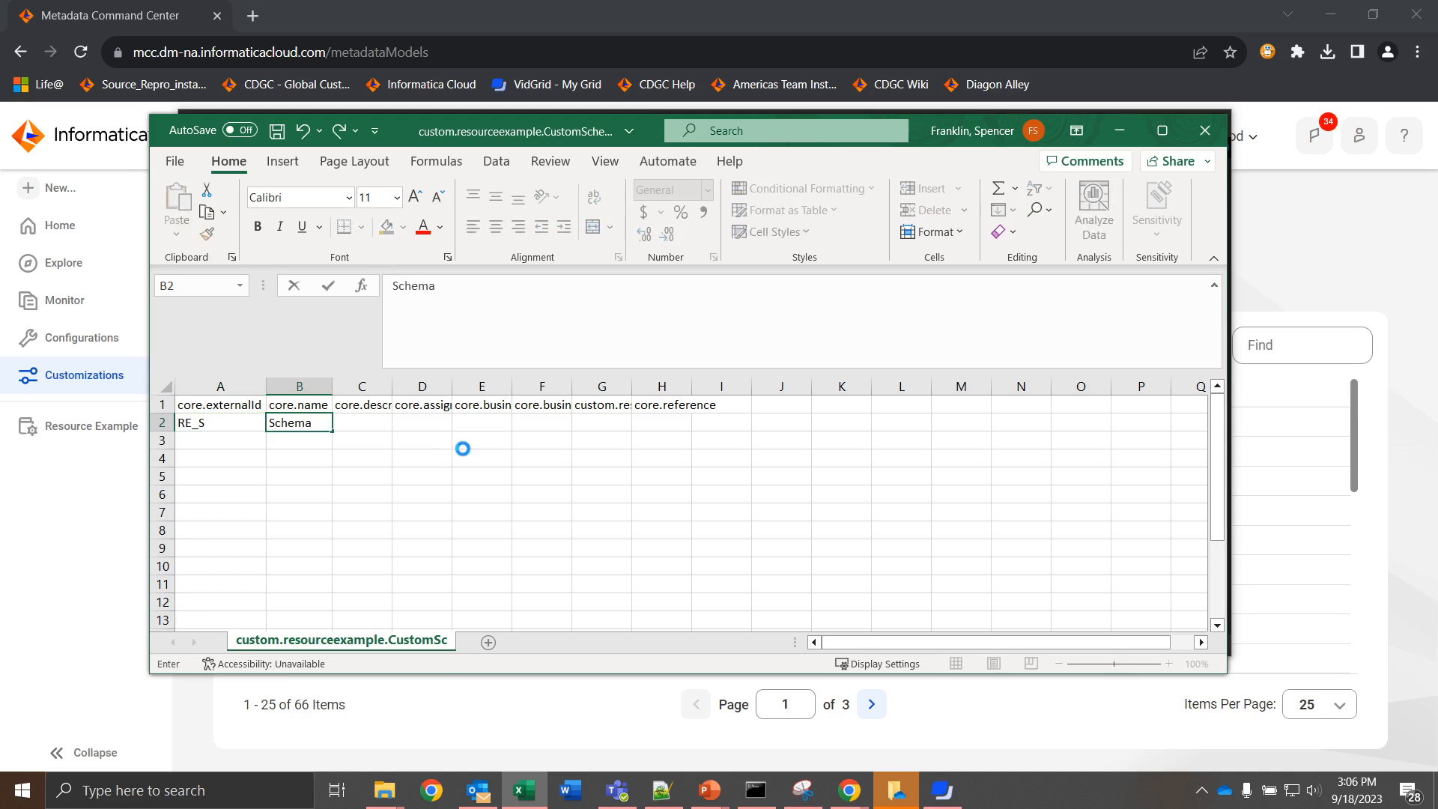
{"action": "key", "text": "ctrl+s"}
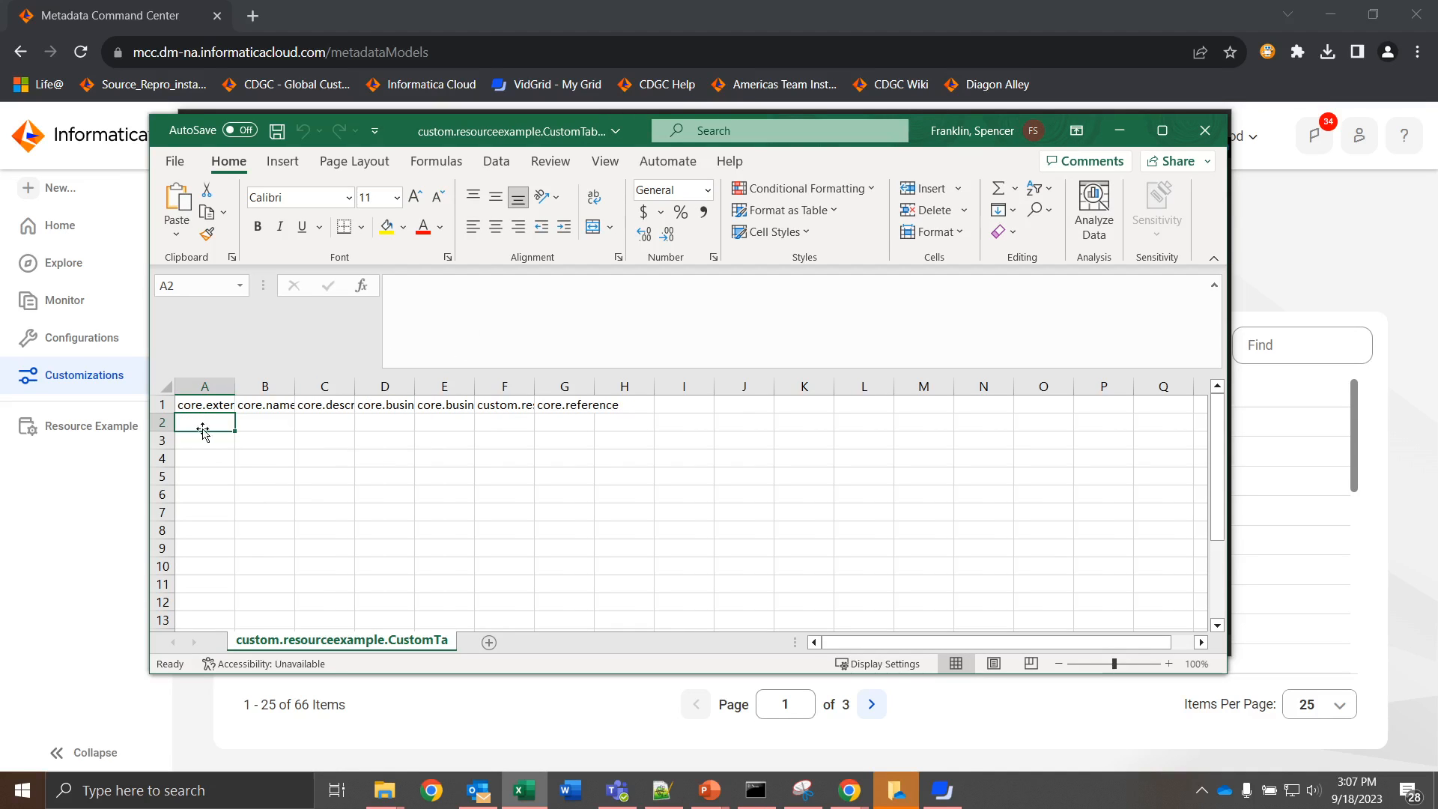
Step: In custom.resourceexample.CustomTable.csv, fit the external ID column's width and enter RE_S/RE_T1 with the name Table 1 in row 2
{"action": "double_click", "coordinate": [234, 386]}
{"action": "double_click", "coordinate": [246, 423]}
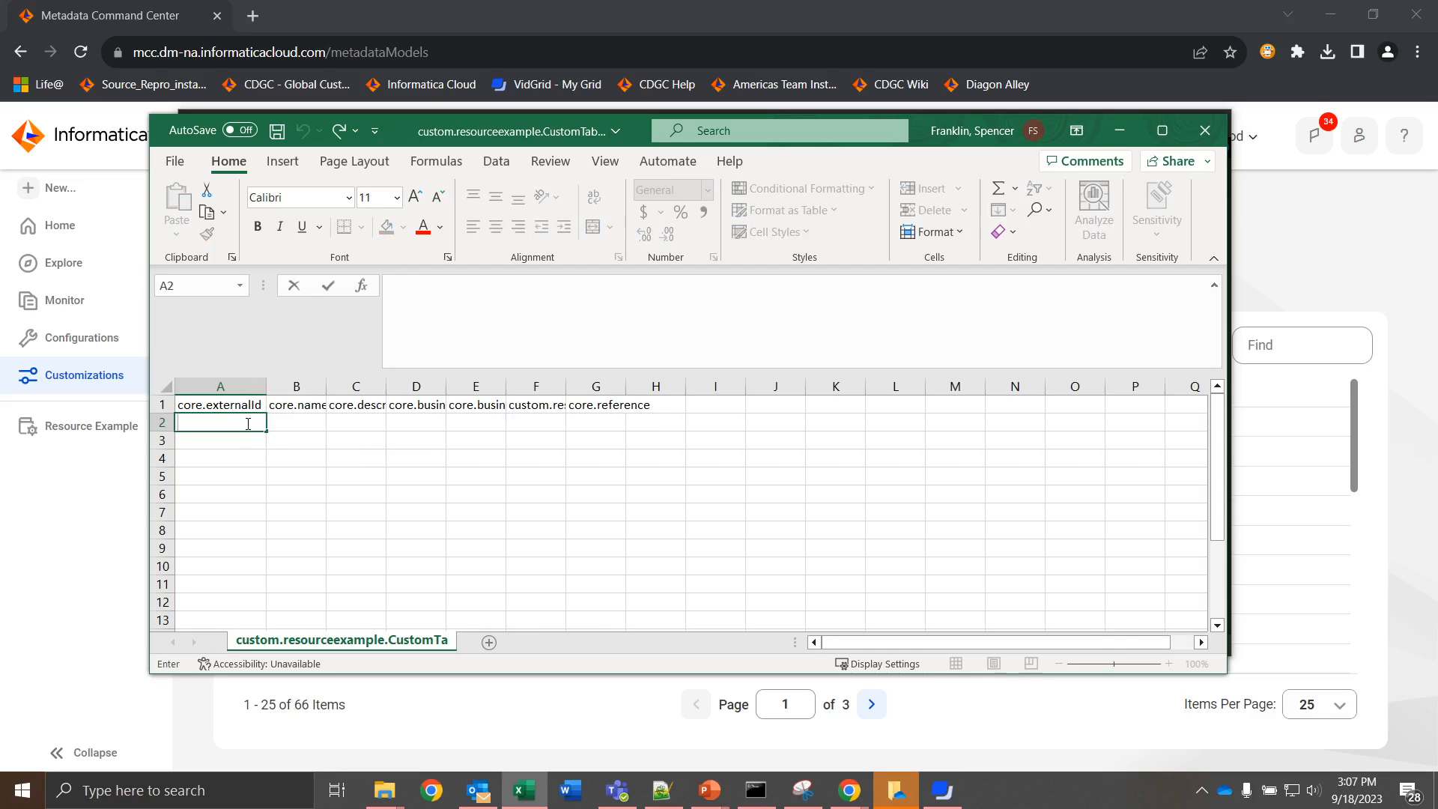
{"action": "type", "text": "RE_S/RE_T1"}
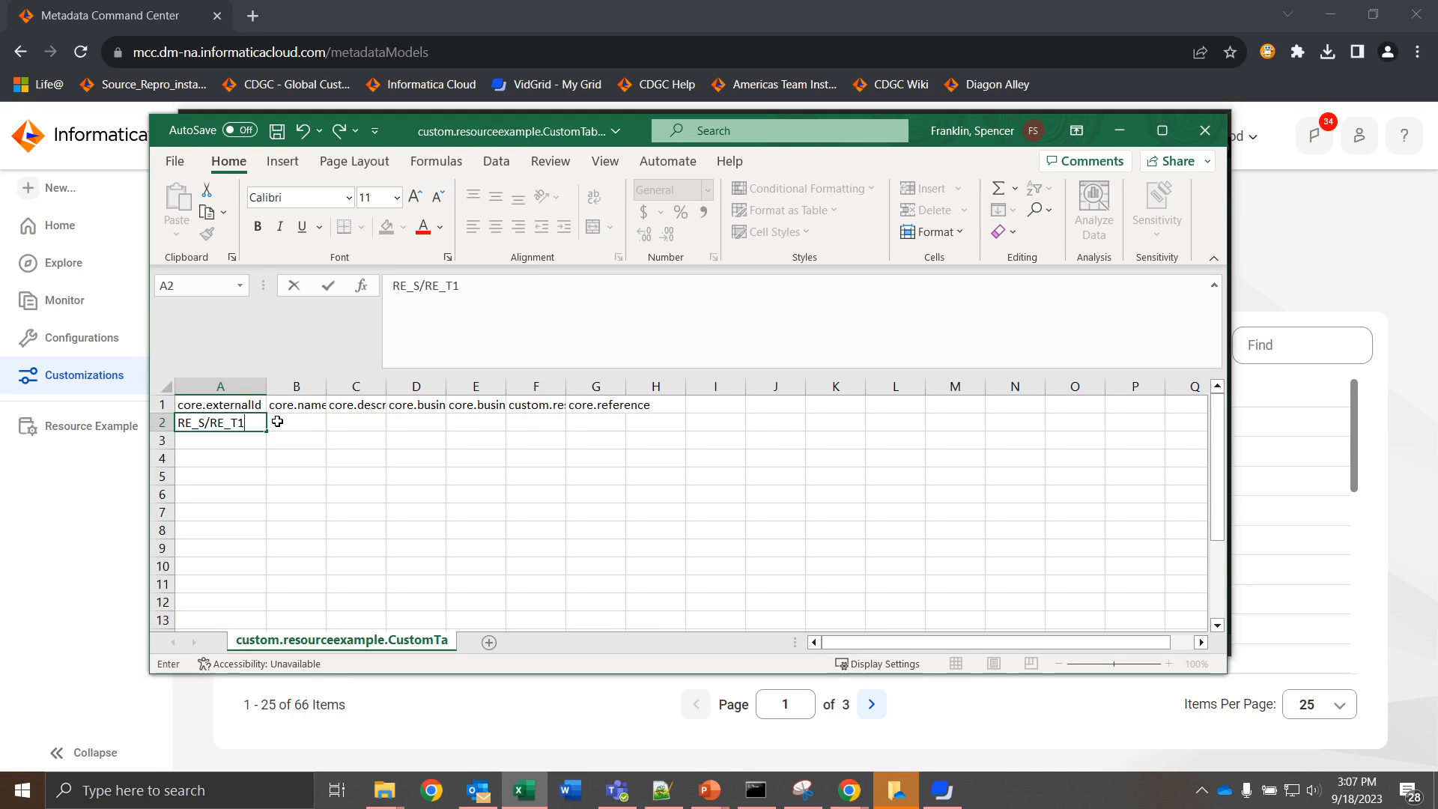
{"action": "left_click", "coordinate": [281, 424]}
{"action": "double_click", "coordinate": [281, 424]}
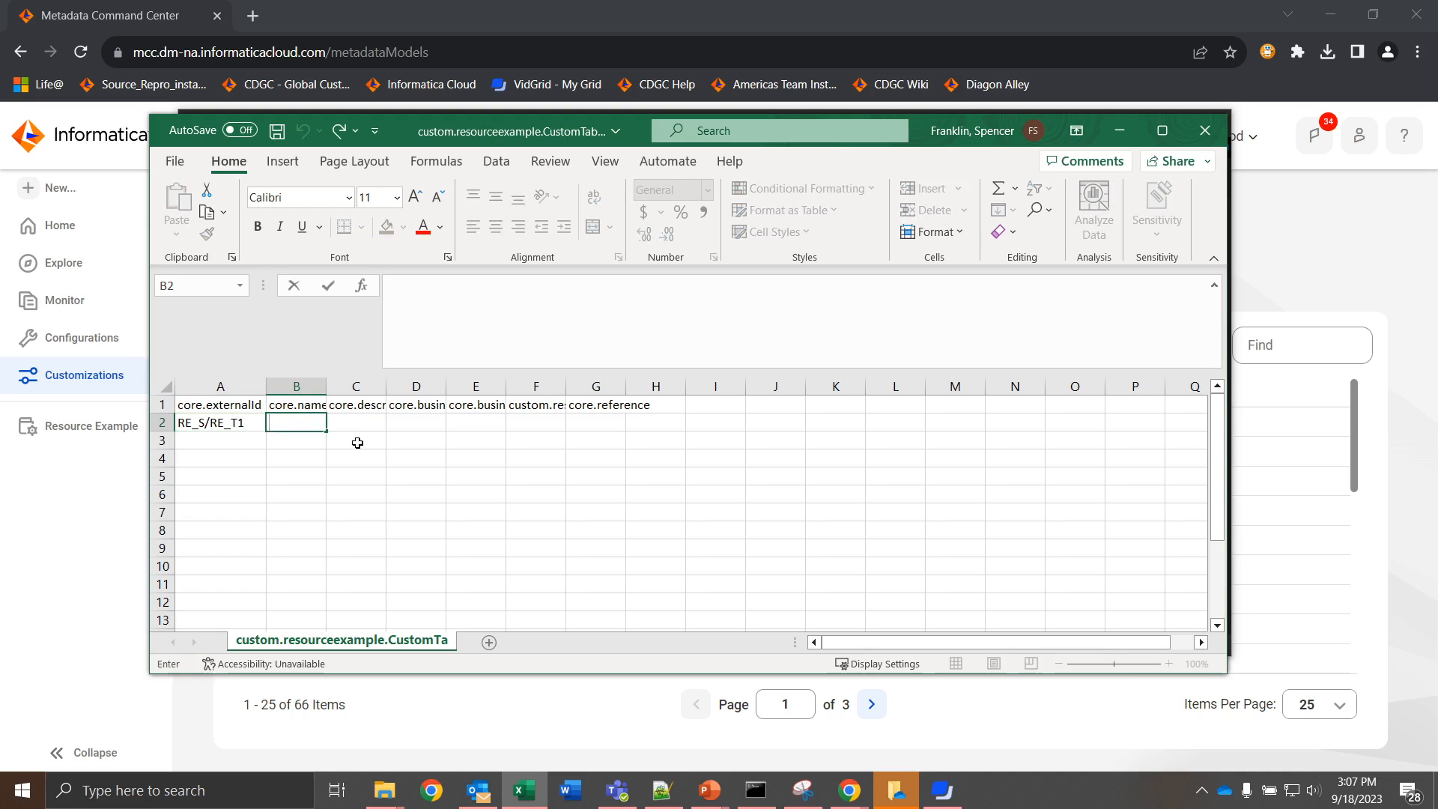
{"action": "type", "text": "Table 1"}
Step: Add a second table in row 3 with external ID RE_S/RE_T2 and name Table 2, and save the file
{"action": "left_click", "coordinate": [253, 433]}
{"action": "left_click_drag", "start_coordinate": [265, 432], "coordinate": [271, 445]}
{"action": "left_click", "coordinate": [292, 443]}
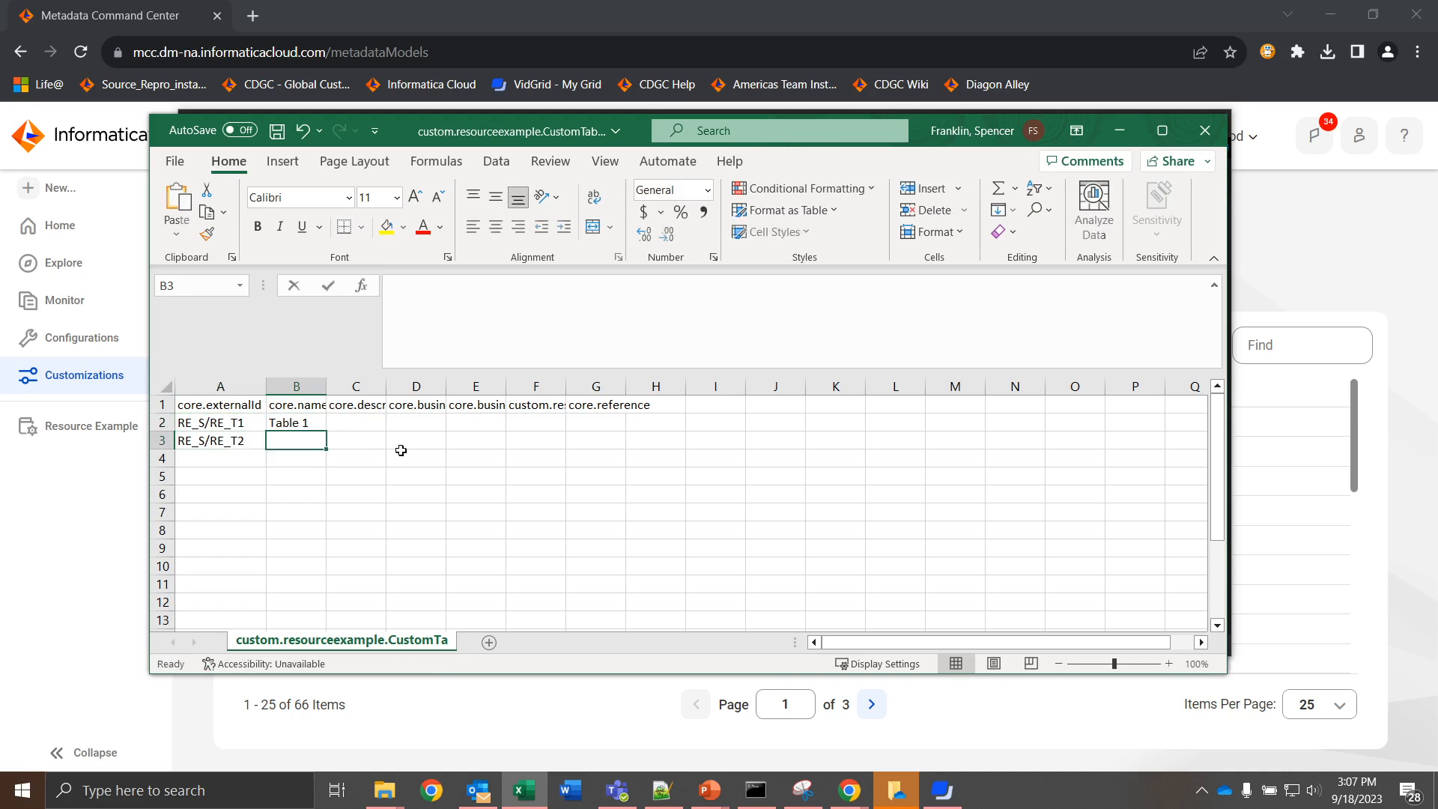
{"action": "type", "text": "Table 2"}
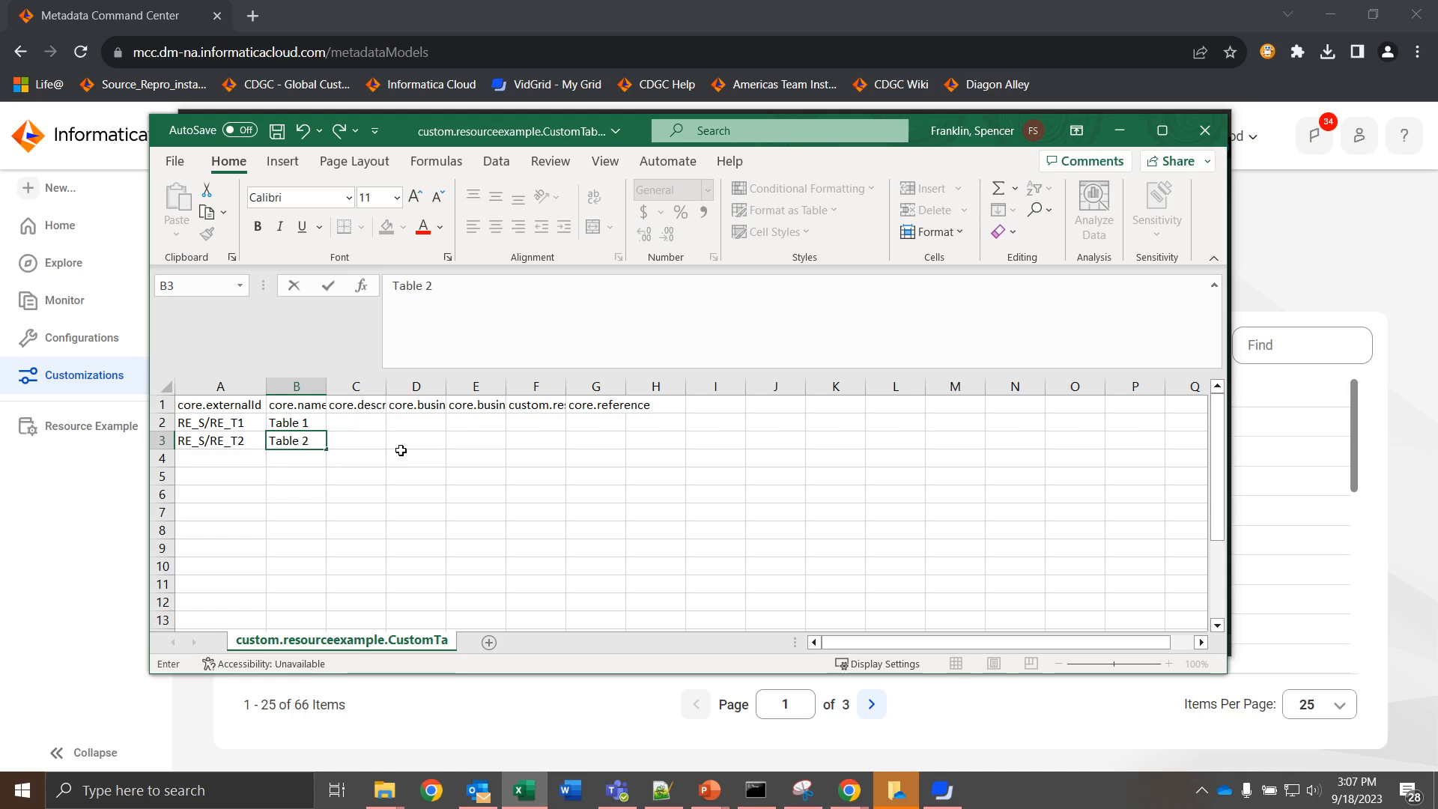
{"action": "key", "text": "ctrl+s"}
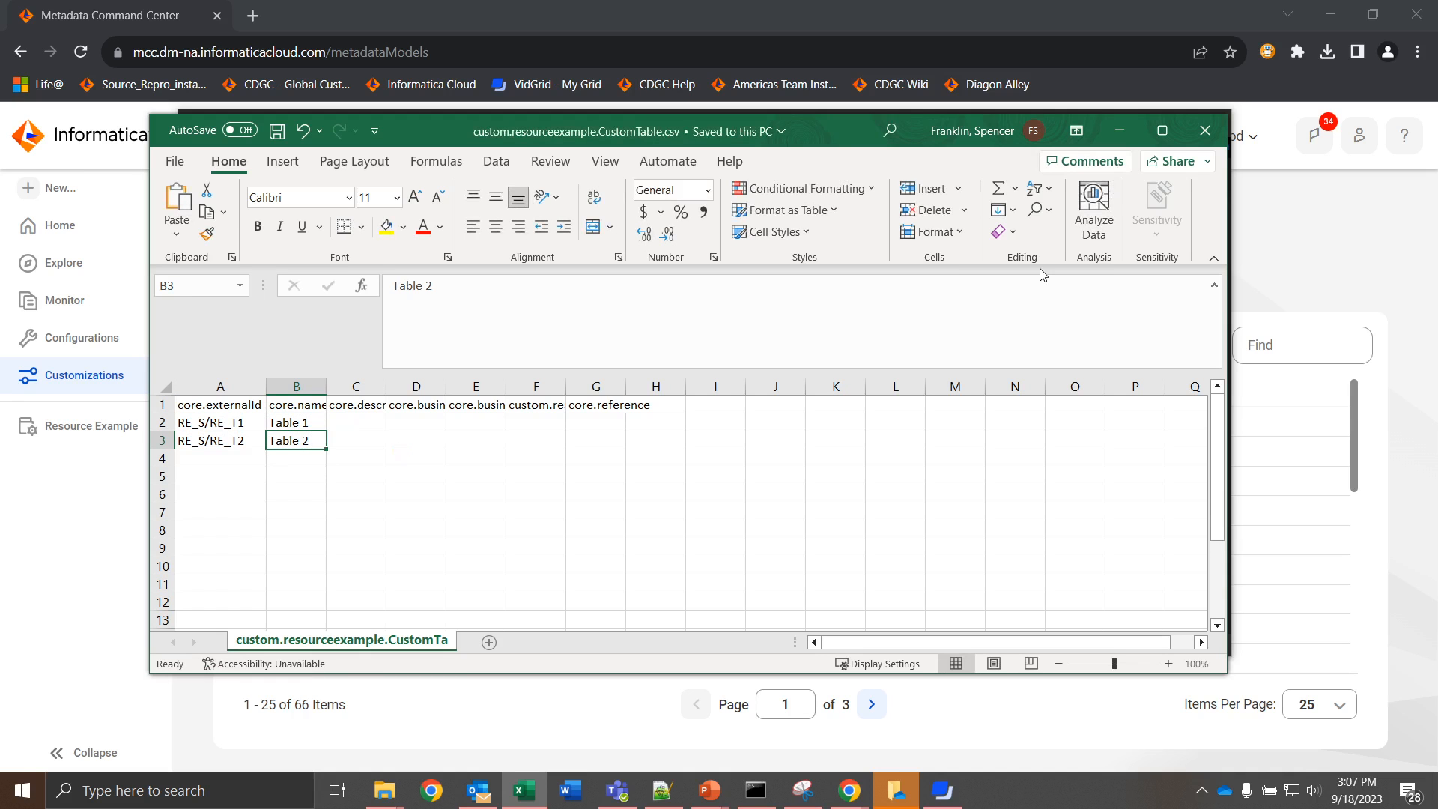
Step: Fill the custom column CSV with RE_C1 (Column 1) and RE_C2 (Column 2) under RE_S/RE_T1 and RE_S/RE_T2, and fit the name column's width
{"action": "key", "text": "alt+Tab"}
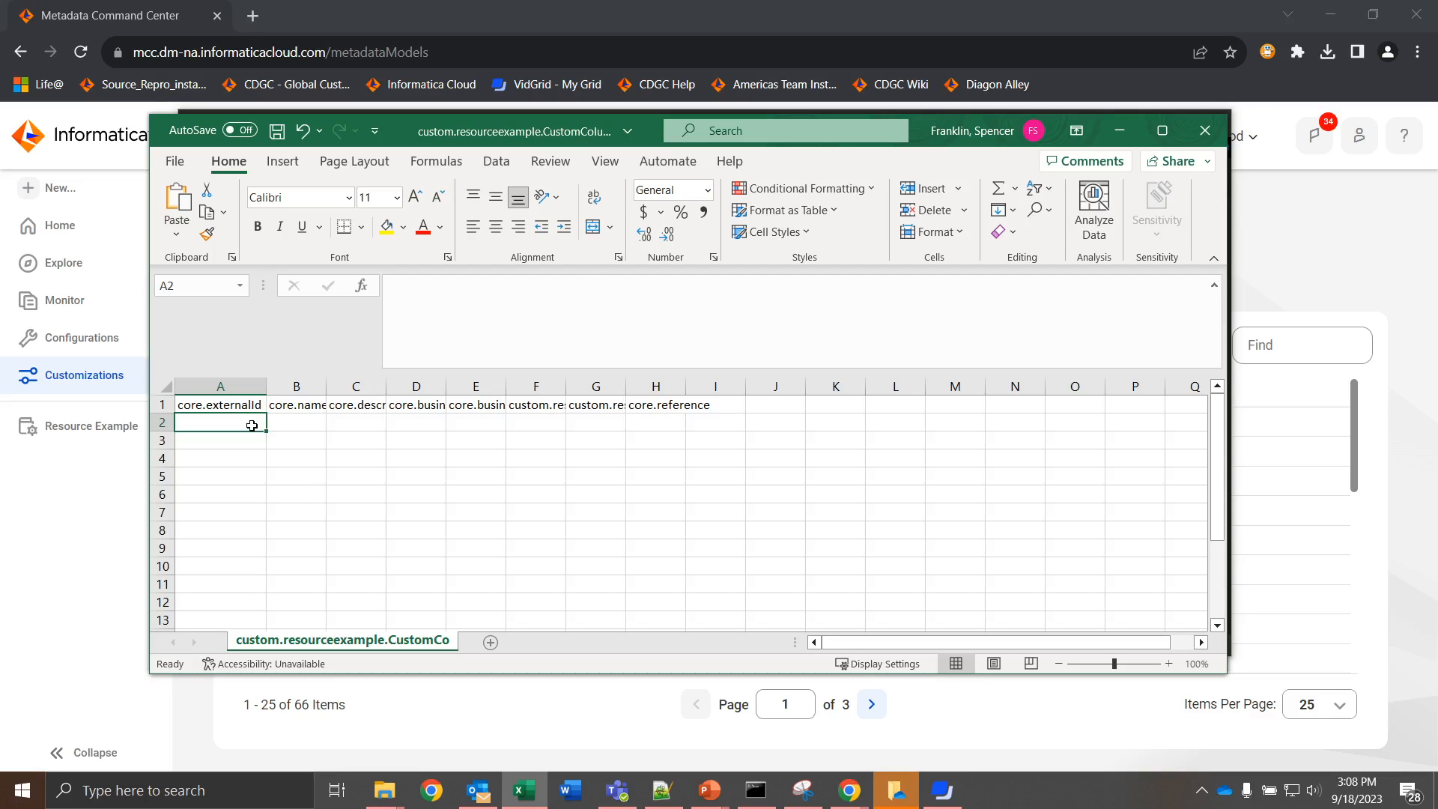
{"action": "type", "text": "RE_S/RE_T1/RE_C1\tColumn 1 RE_S/RE_T1/RE_C2\tColumn 2 RE_S/RE_T2/RE_C1\tColumn 1 RE_S/RE_T2/RE_C2\tColumn 2"}
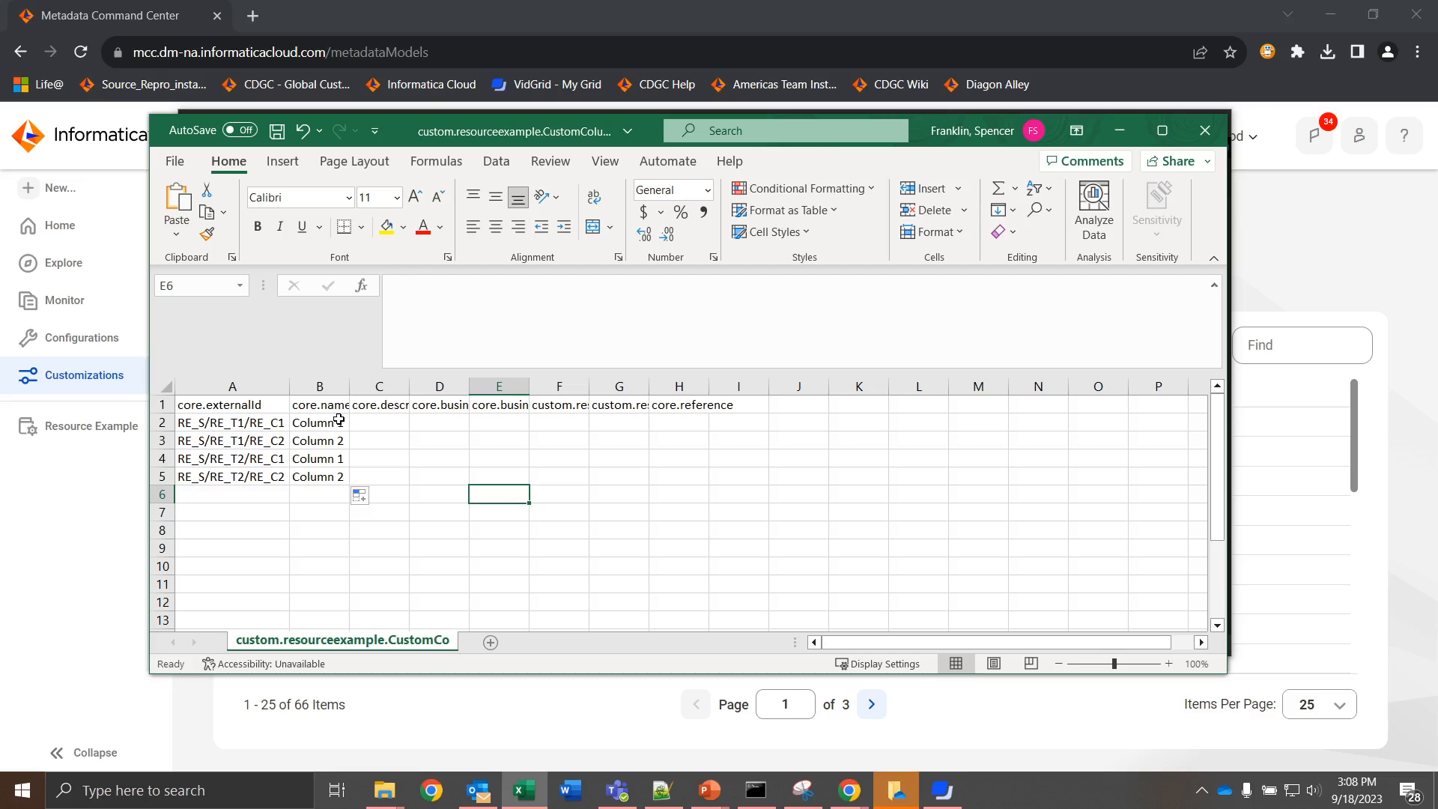
{"action": "left_click", "coordinate": [339, 421]}
{"action": "left_click", "coordinate": [344, 441]}
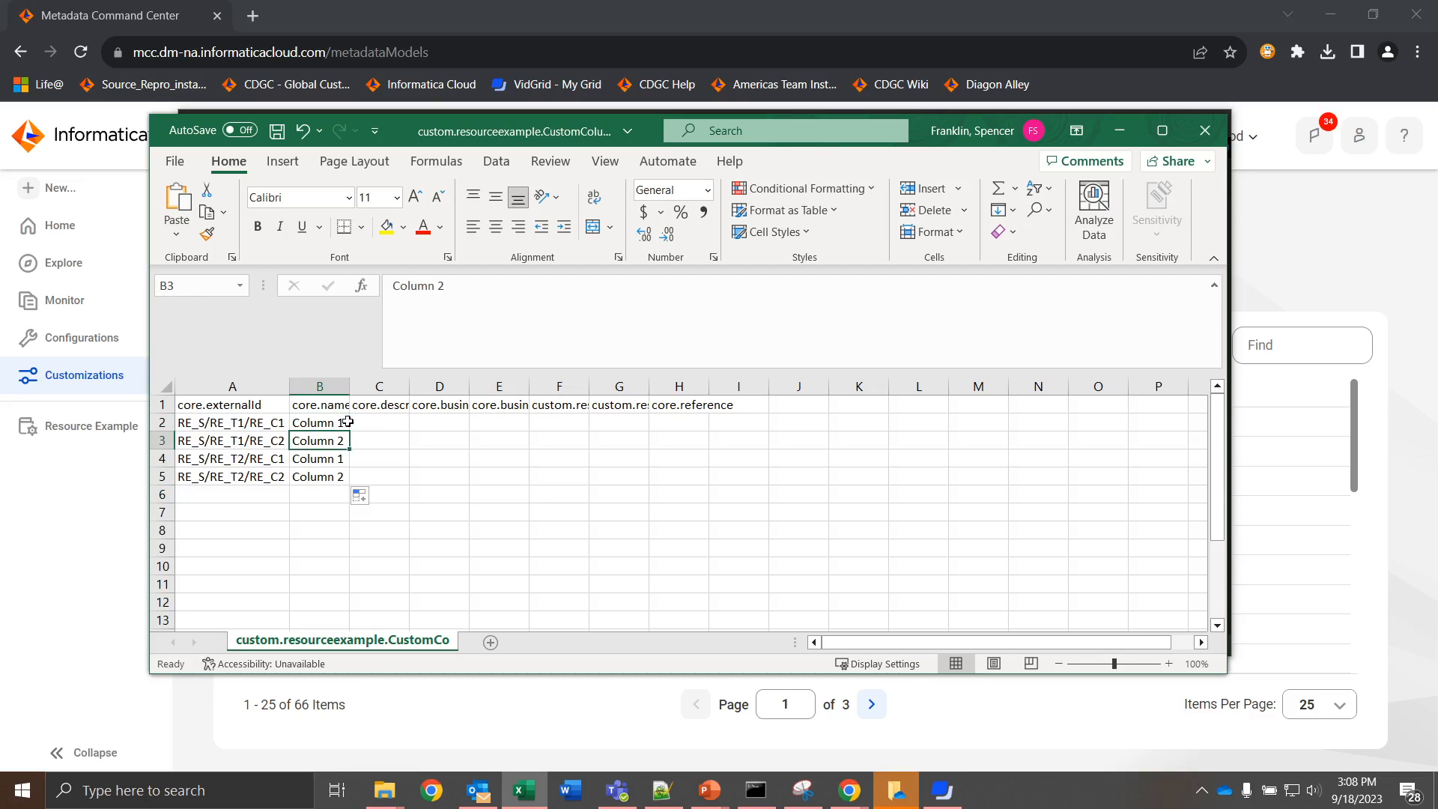
{"action": "double_click", "coordinate": [350, 387]}
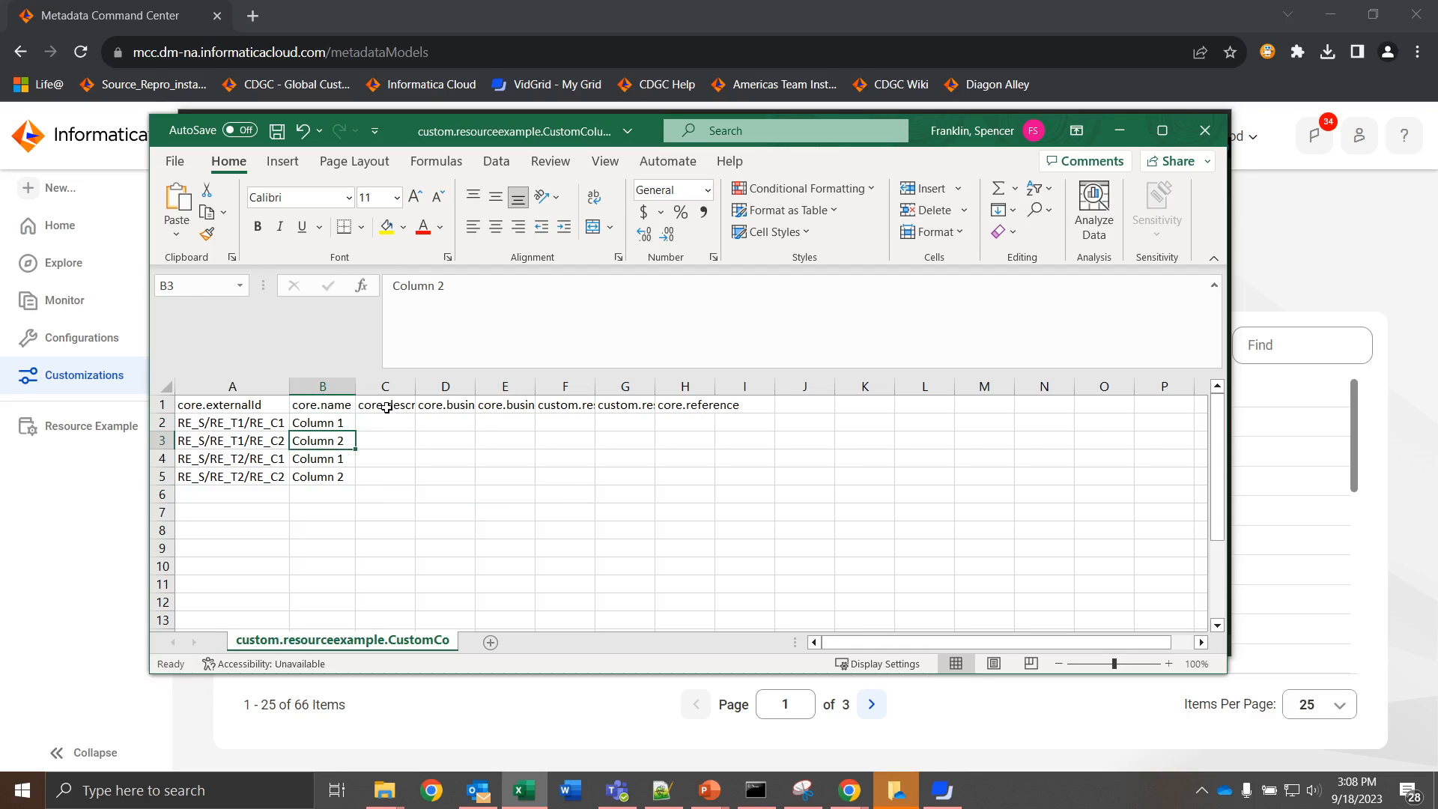
Step: Review the names and external ID paths of the column entries for both tables
{"action": "left_click", "coordinate": [349, 422]}
{"action": "left_click", "coordinate": [344, 459]}
{"action": "left_click", "coordinate": [274, 425]}
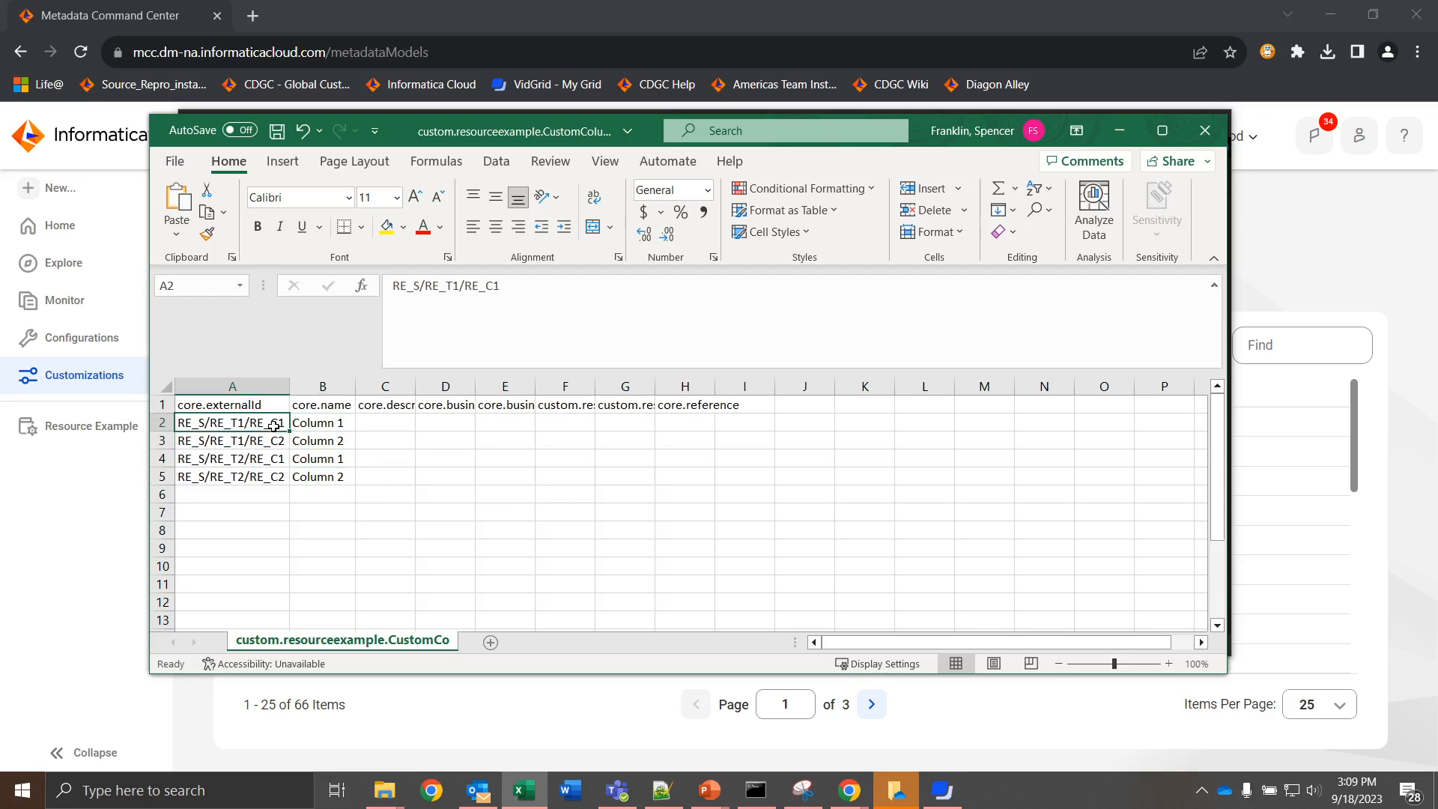
{"action": "left_click", "coordinate": [276, 461]}
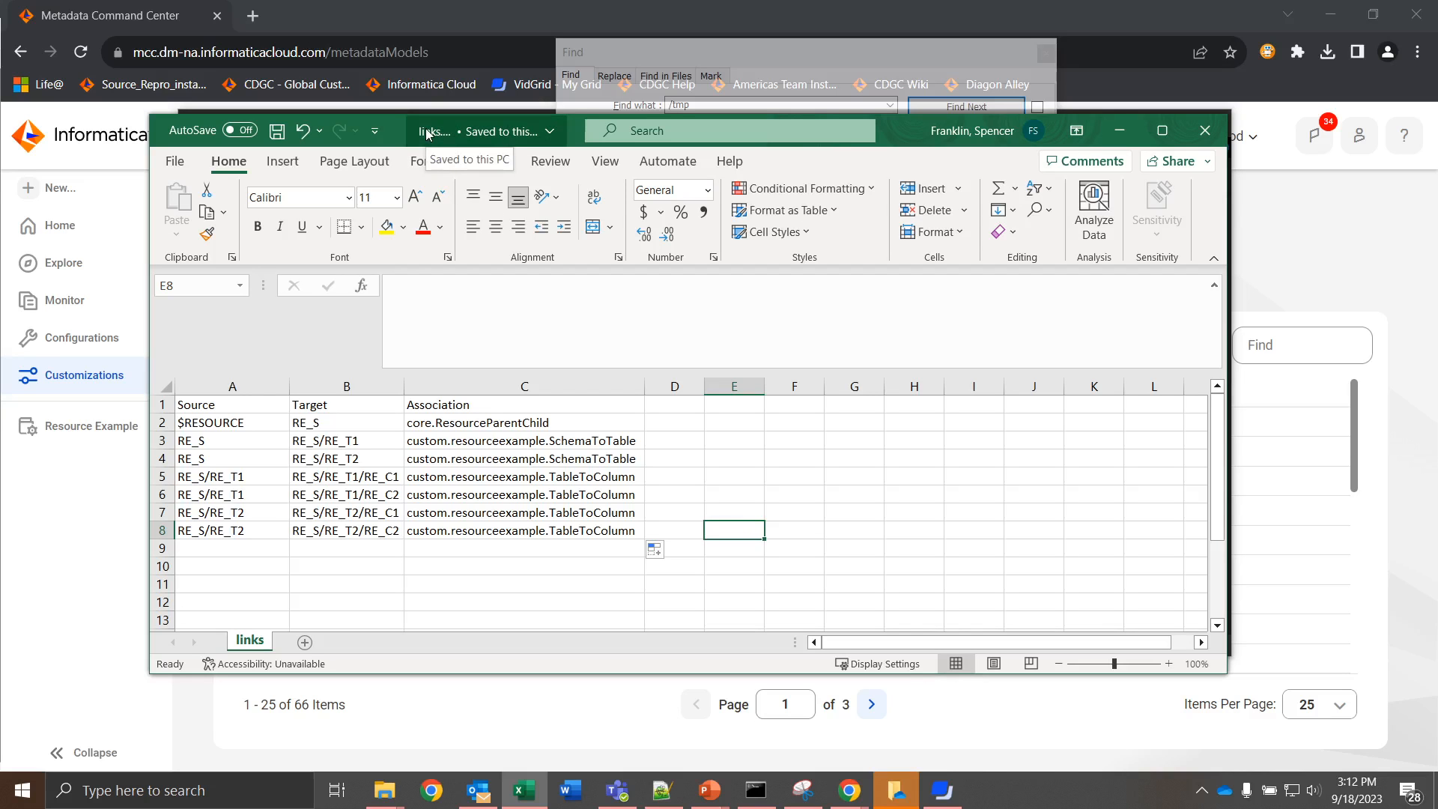
Step: Examine in the links file how the resource is linked to the schema and the schema to its tables
{"action": "left_click", "coordinate": [272, 420]}
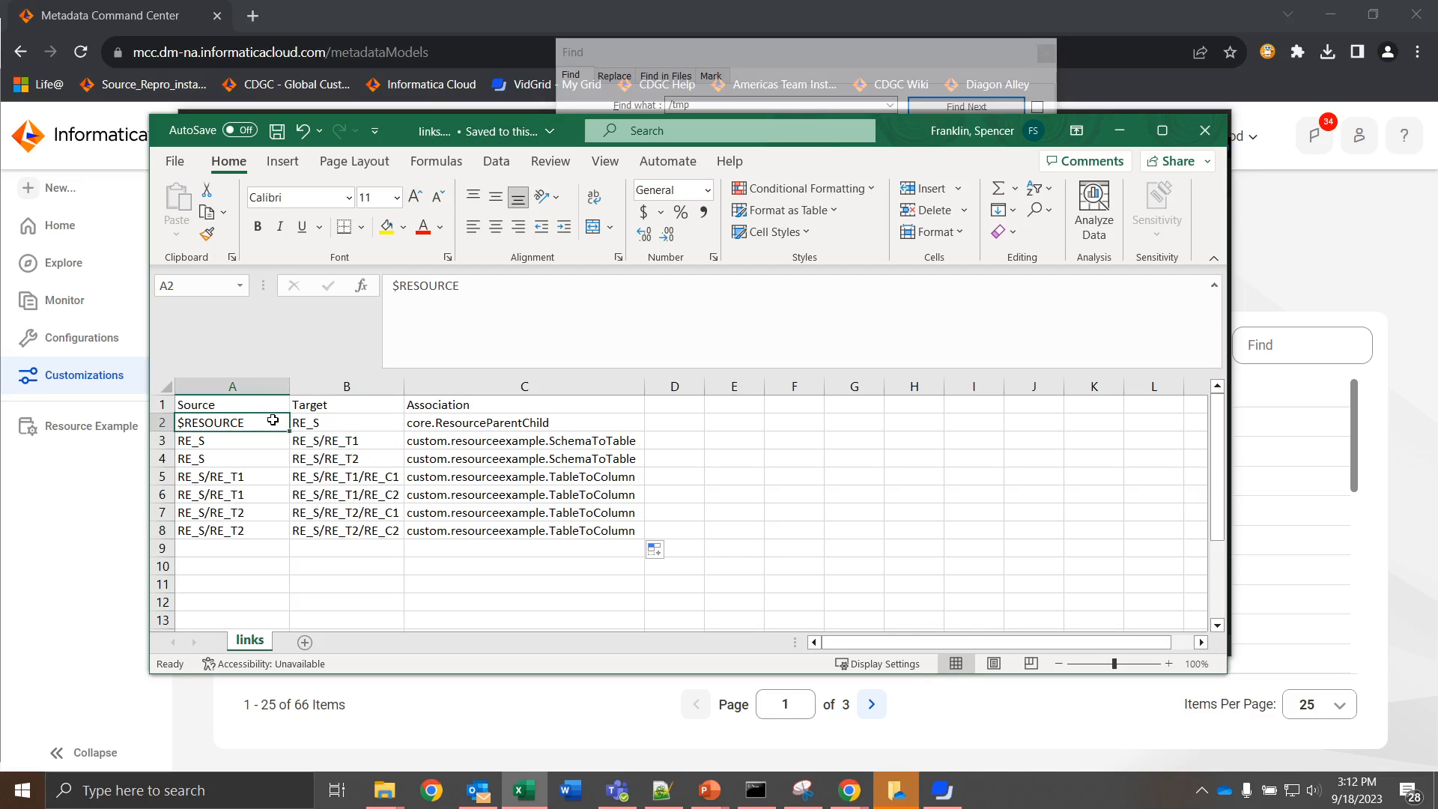
{"action": "left_click", "coordinate": [360, 425]}
{"action": "left_click", "coordinate": [271, 421]}
{"action": "left_click", "coordinate": [278, 444]}
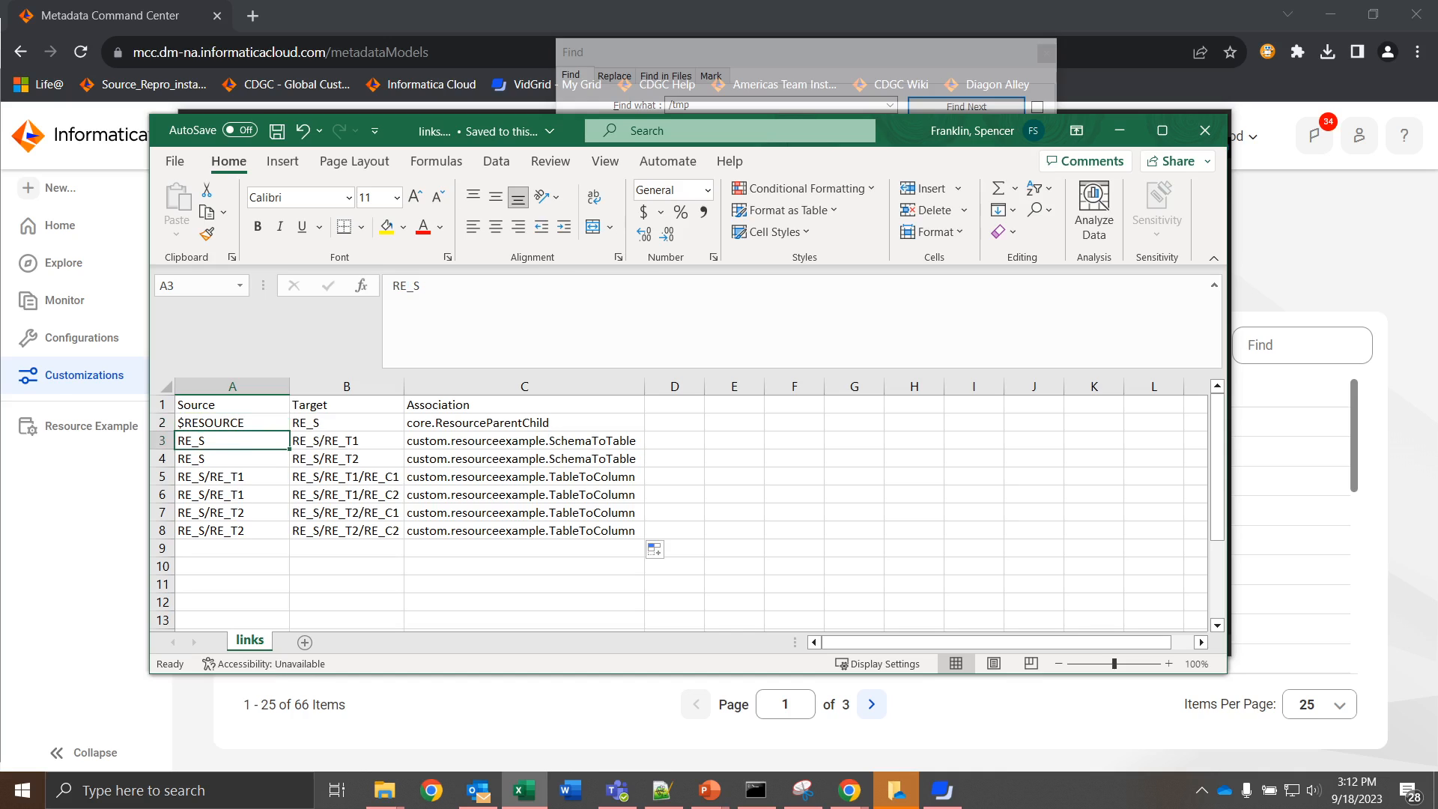
Step: Check the association definitions in custom.ResourceExample.json in Notepad++ against the table-to-column links in the links file
{"action": "key", "text": "alt+Tab"}
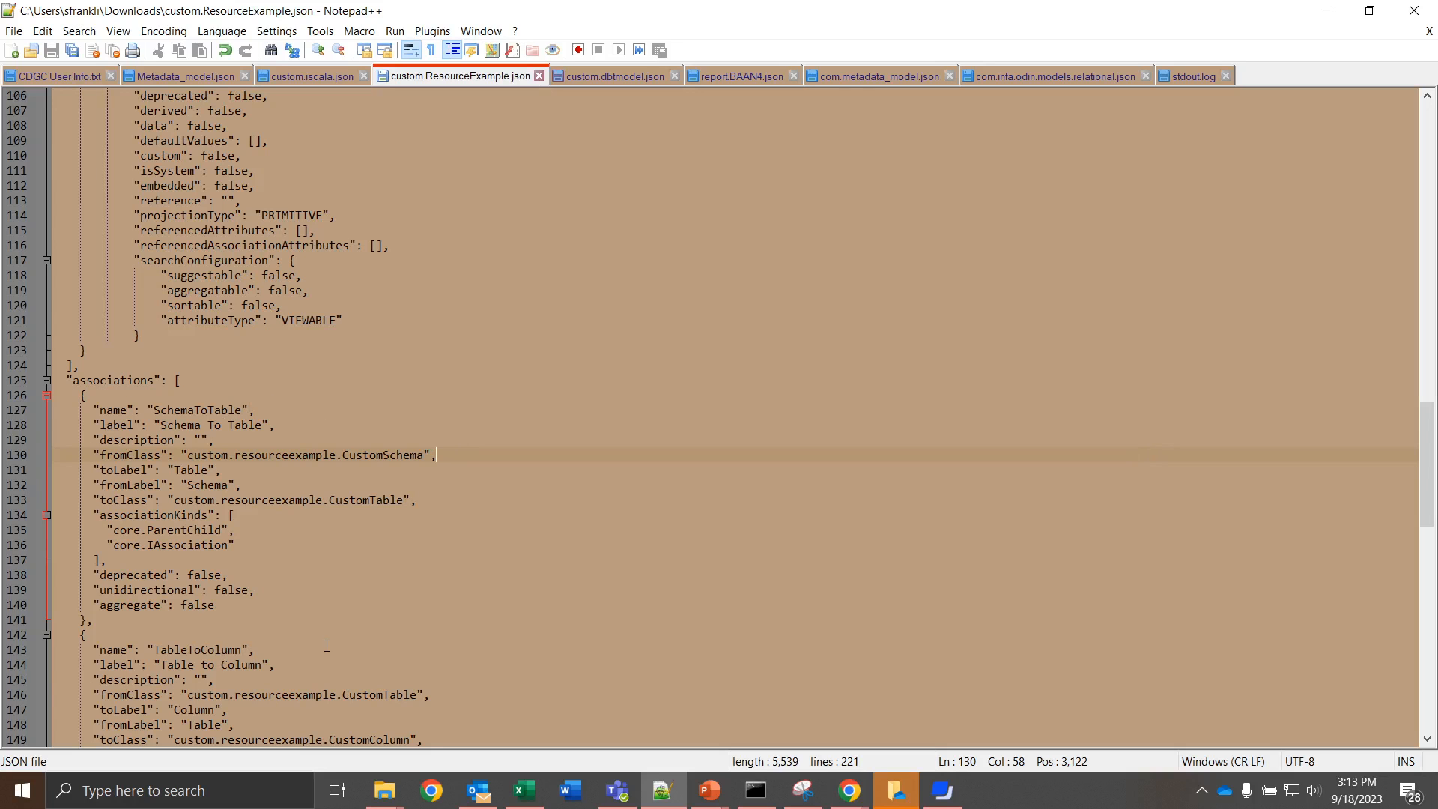
{"action": "key", "text": "alt+Tab"}
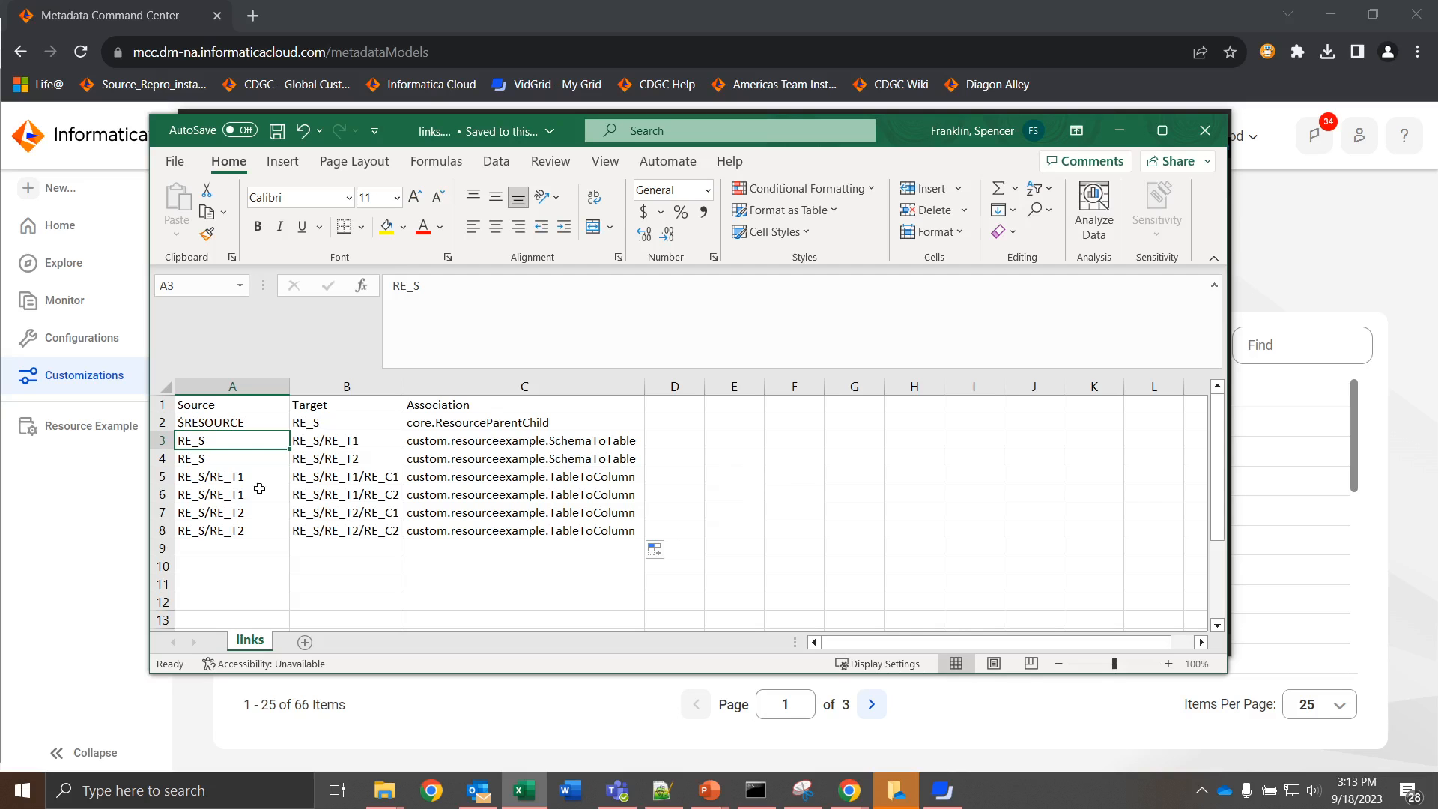
{"action": "left_click", "coordinate": [461, 480]}
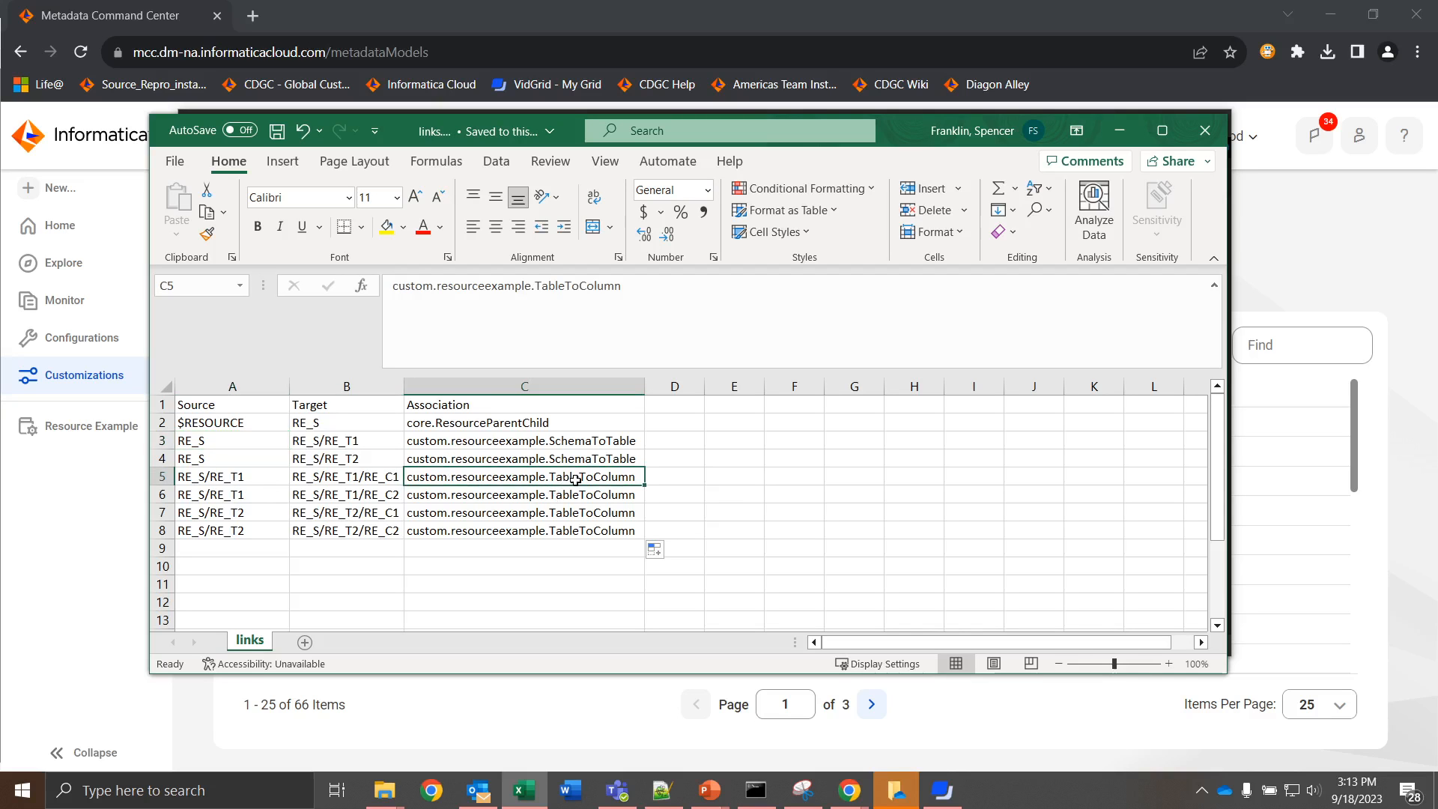
{"action": "left_click", "coordinate": [254, 479]}
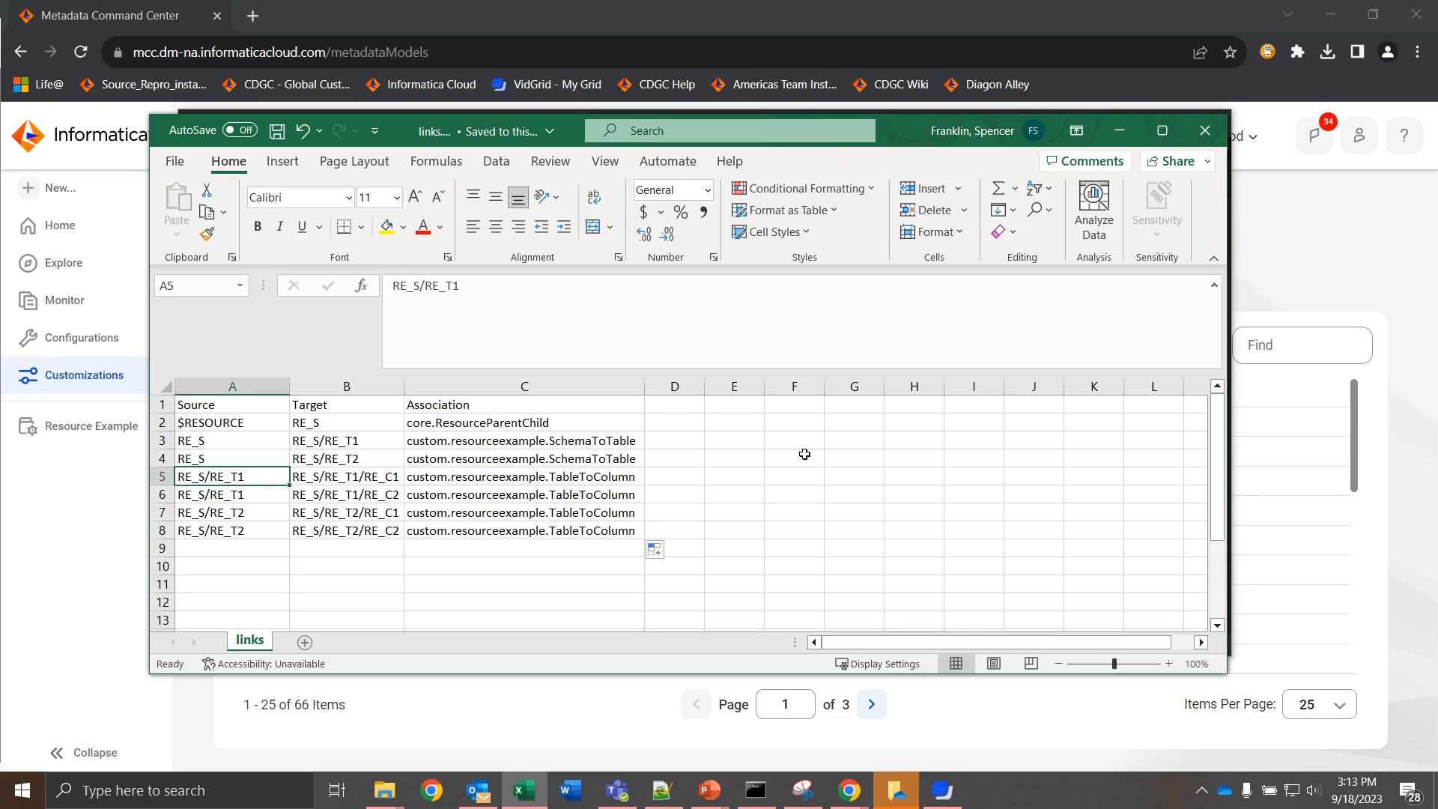
Step: Switch to Metadata Command Center and create a new catalog source of the custom type Resource Example
{"action": "left_click", "coordinate": [109, 375]}
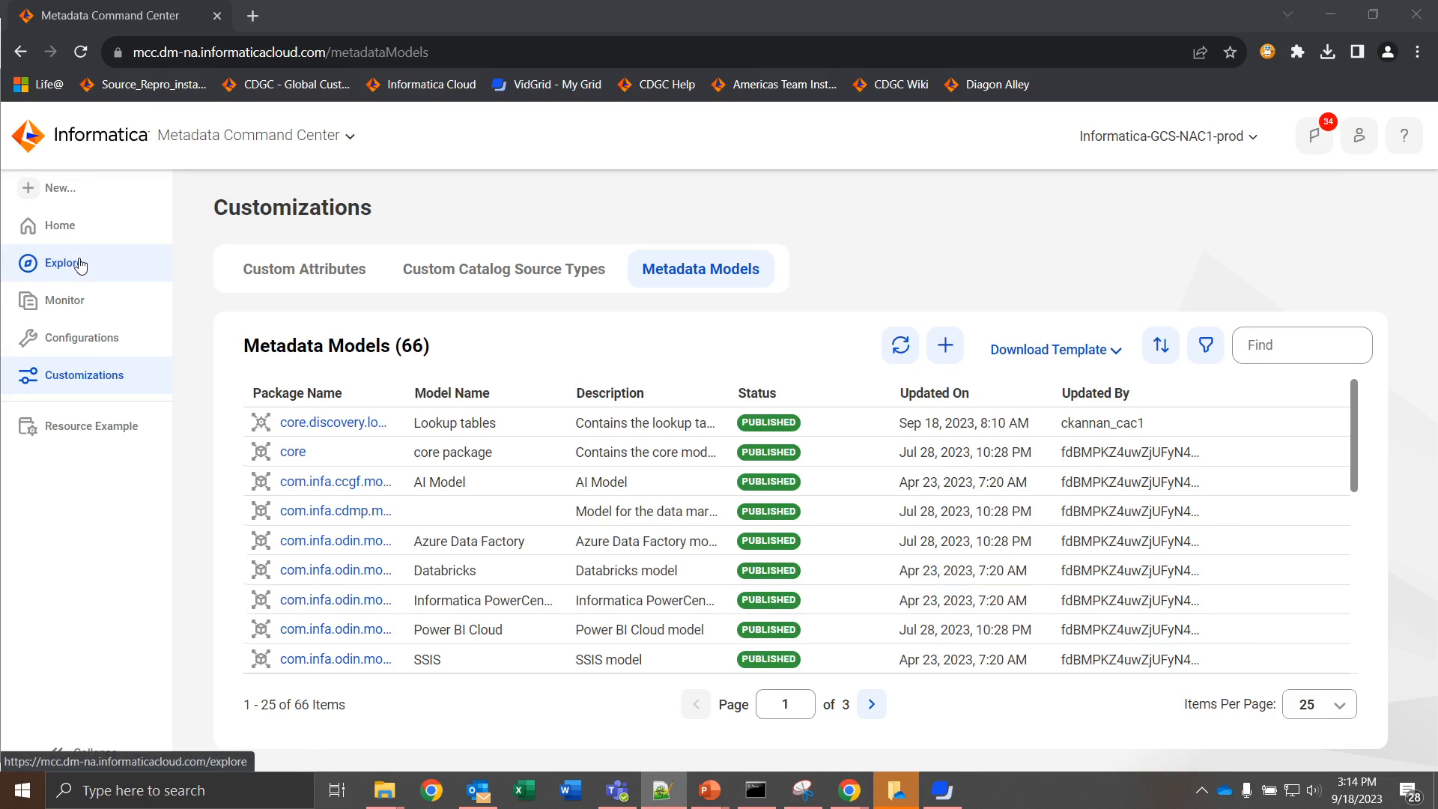
{"action": "left_click", "coordinate": [108, 193]}
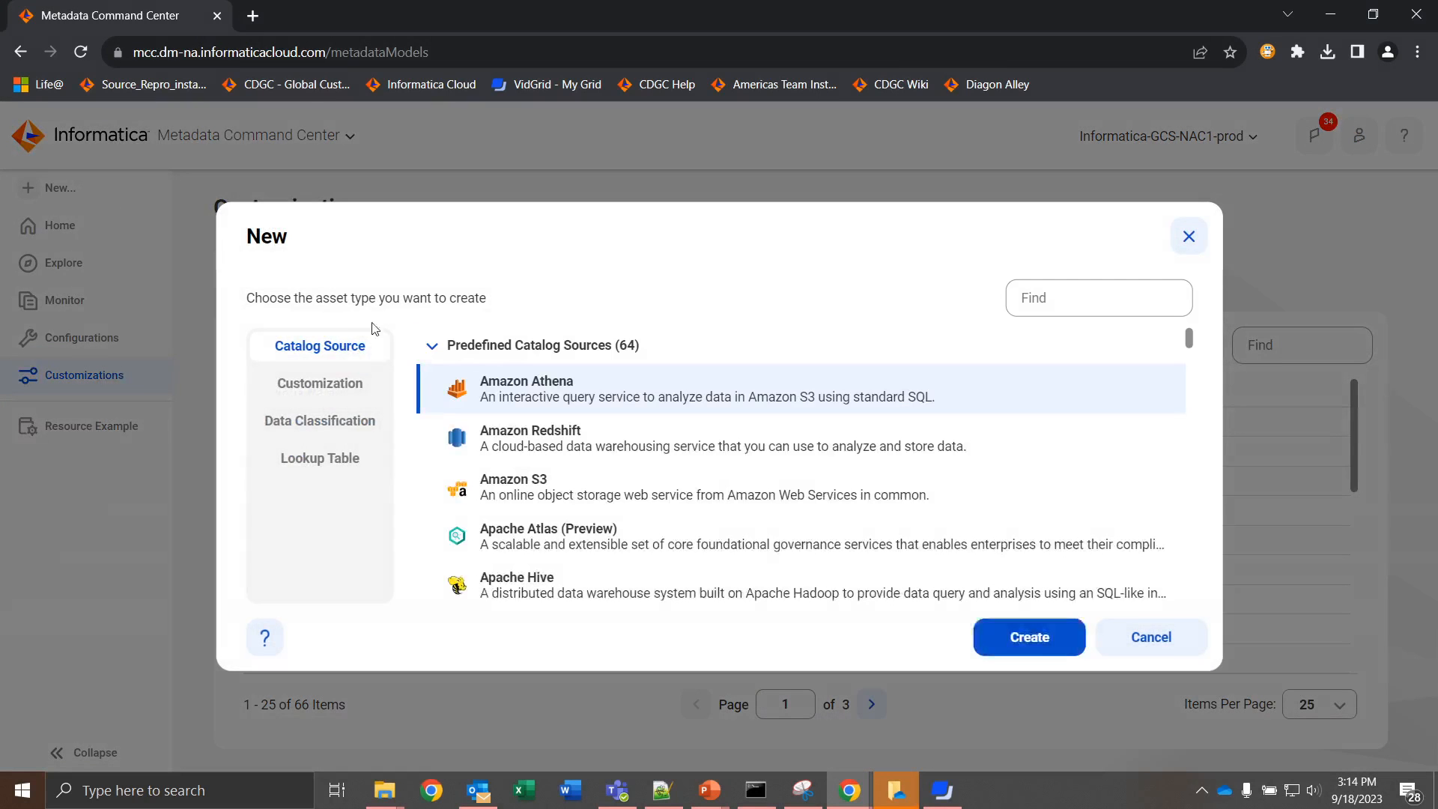
{"action": "scroll", "coordinate": [667, 444], "scroll_direction": "down", "scroll_amount": 20}
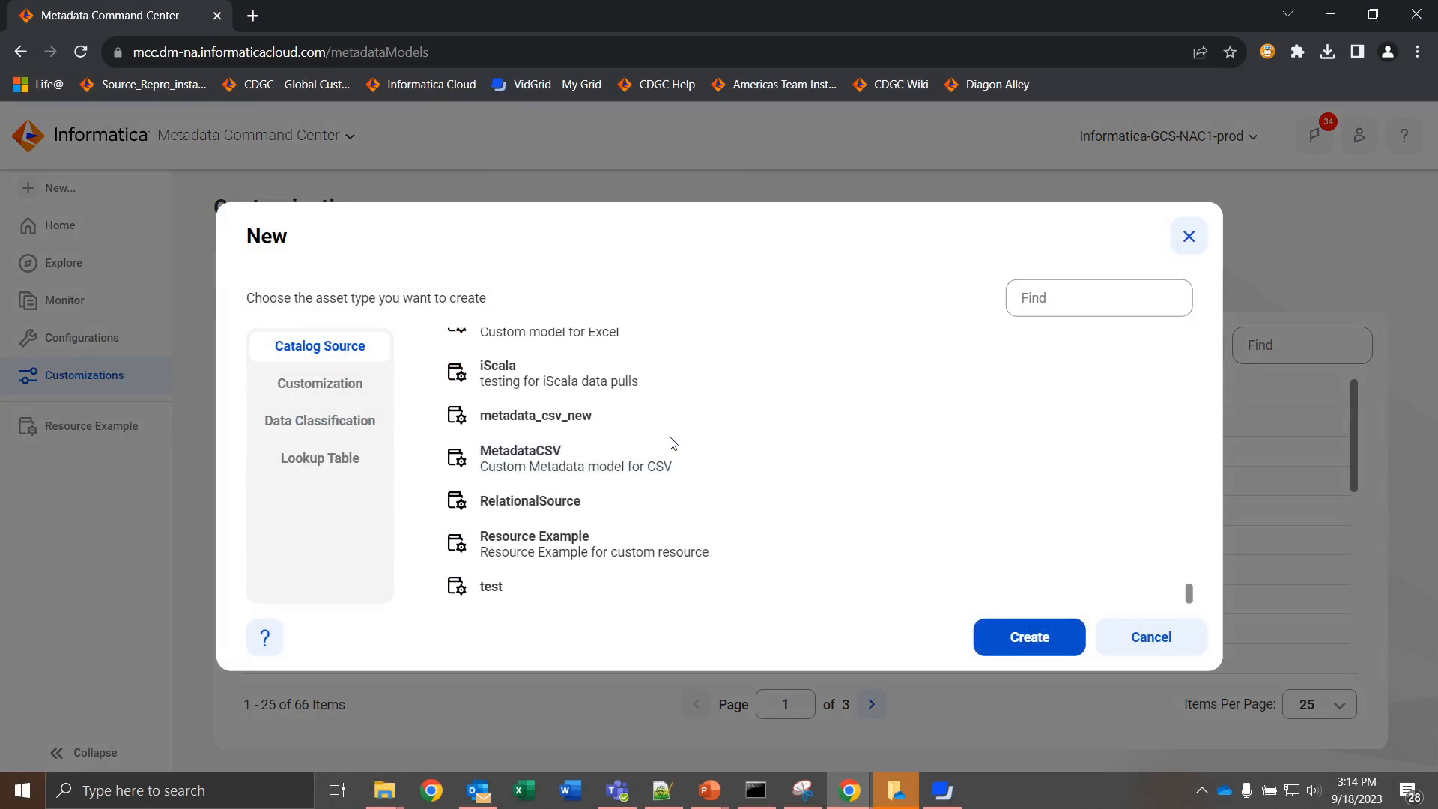
{"action": "scroll", "coordinate": [672, 443], "scroll_direction": "down", "scroll_amount": 1}
{"action": "left_click", "coordinate": [617, 556]}
{"action": "left_click", "coordinate": [1027, 639]}
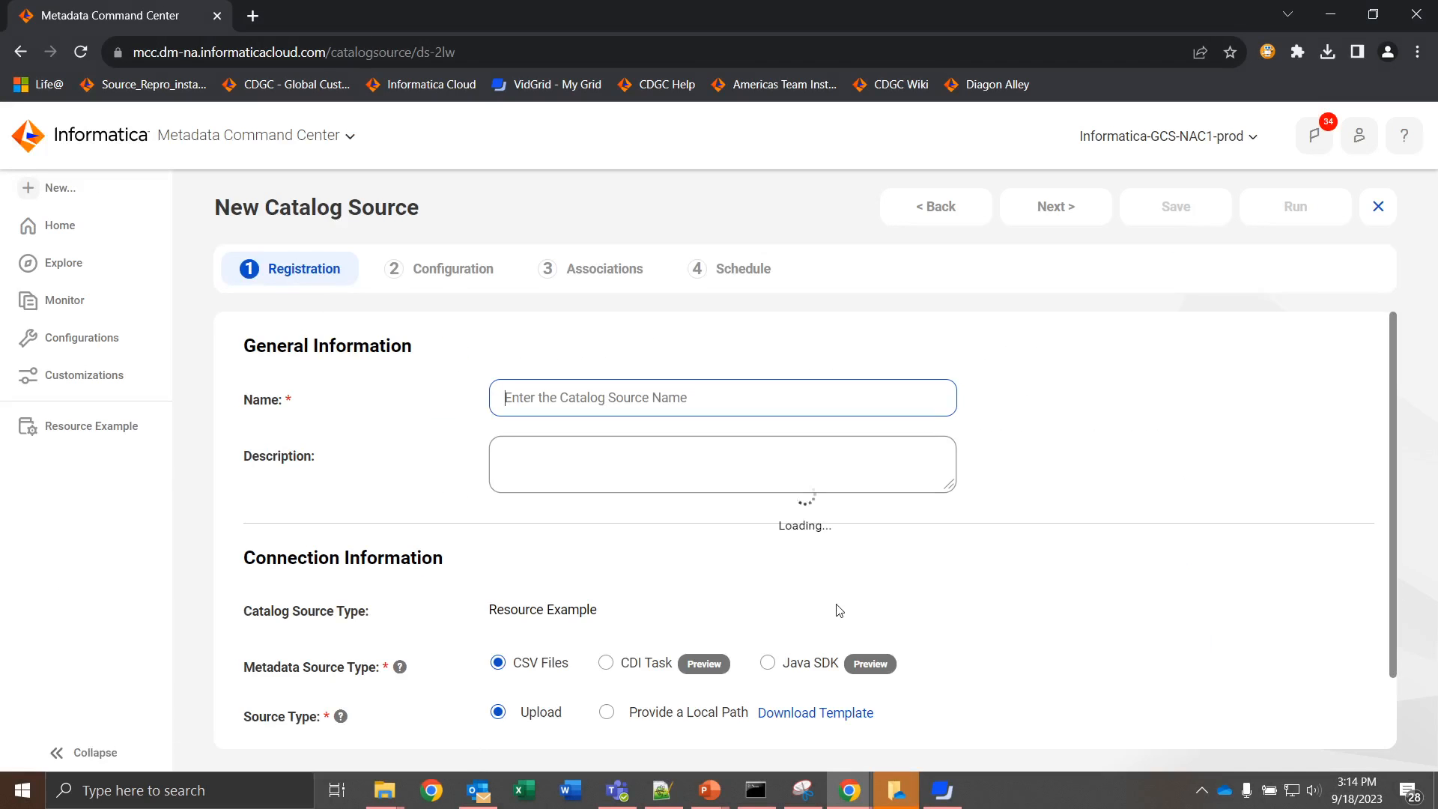
Step: Name the catalog source Resource Example Testing
{"action": "type", "text": "Re"}
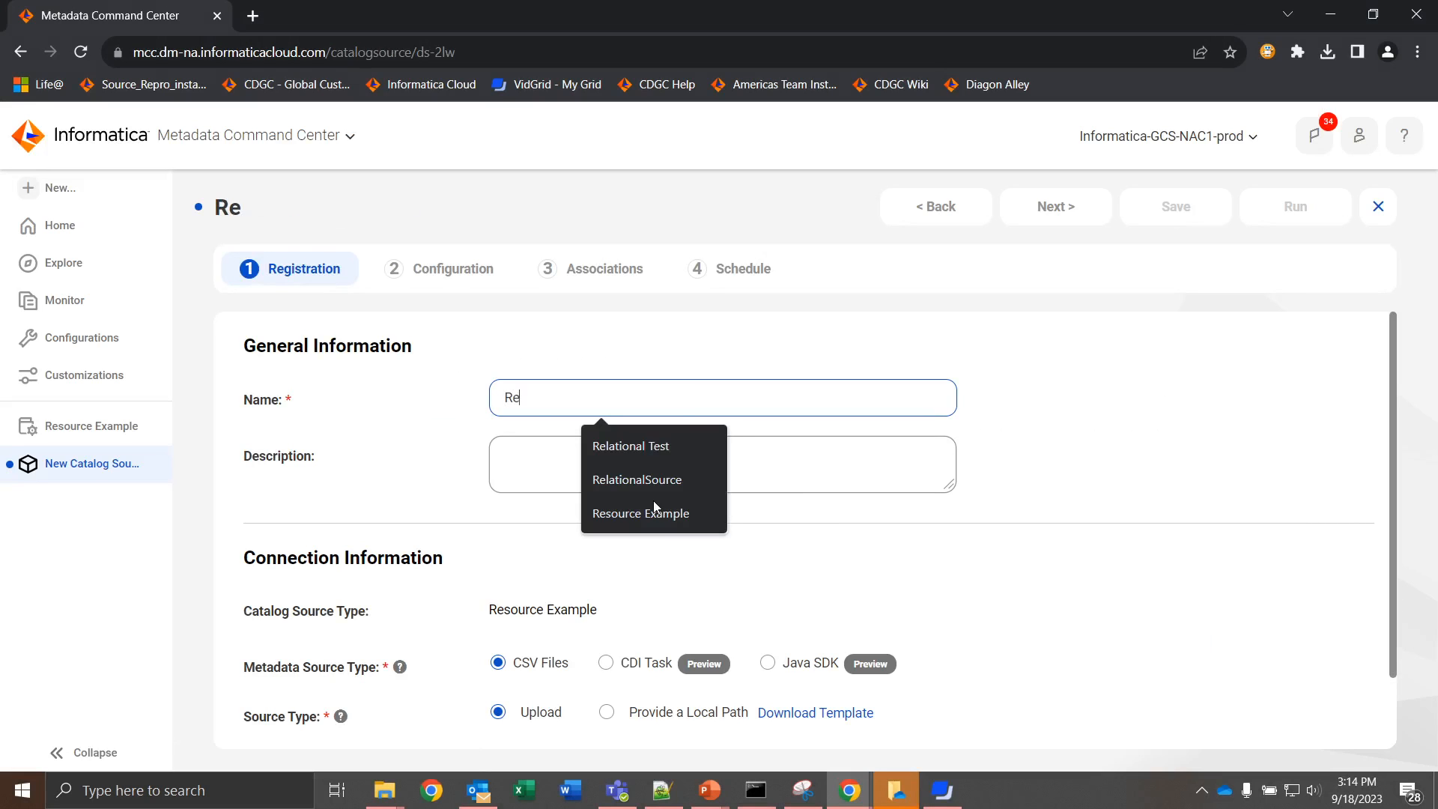
{"action": "type", "text": "source Ex"}
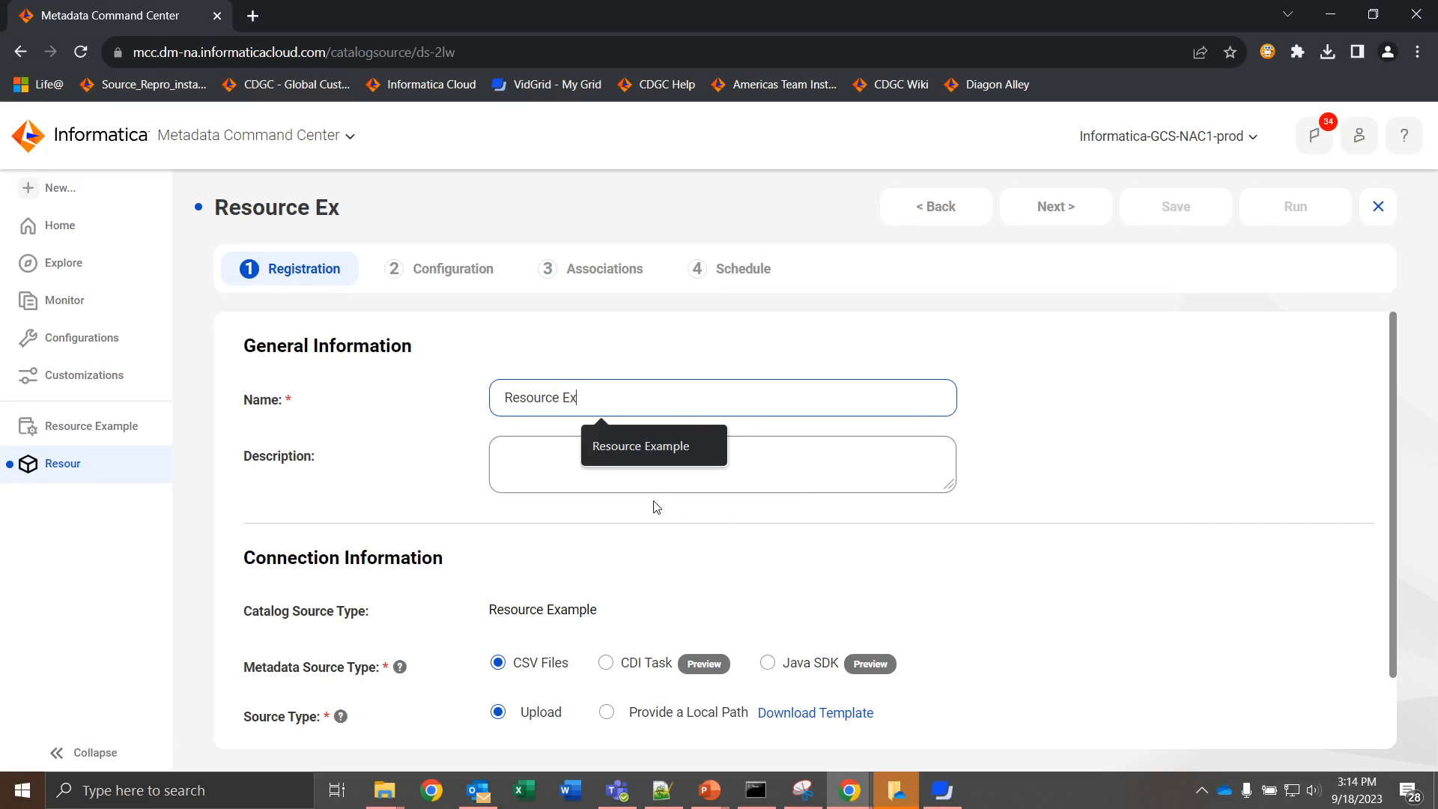
{"action": "type", "text": "ample Testing"}
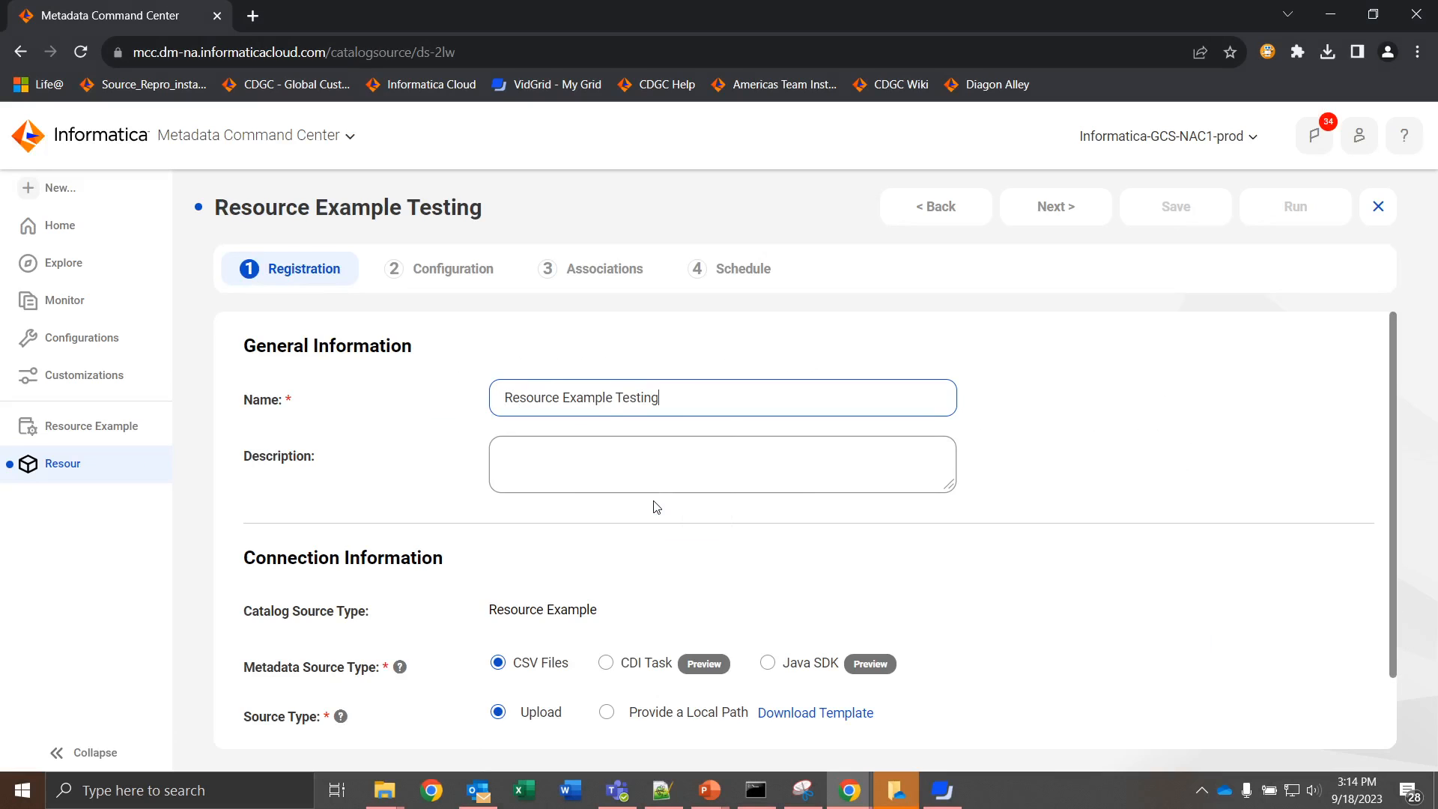
Step: Select custom.resourceexample_metadata_template.zip from Downloads as the catalog source's metadata file to upload
{"action": "scroll", "coordinate": [653, 505], "scroll_direction": "down", "scroll_amount": 1}
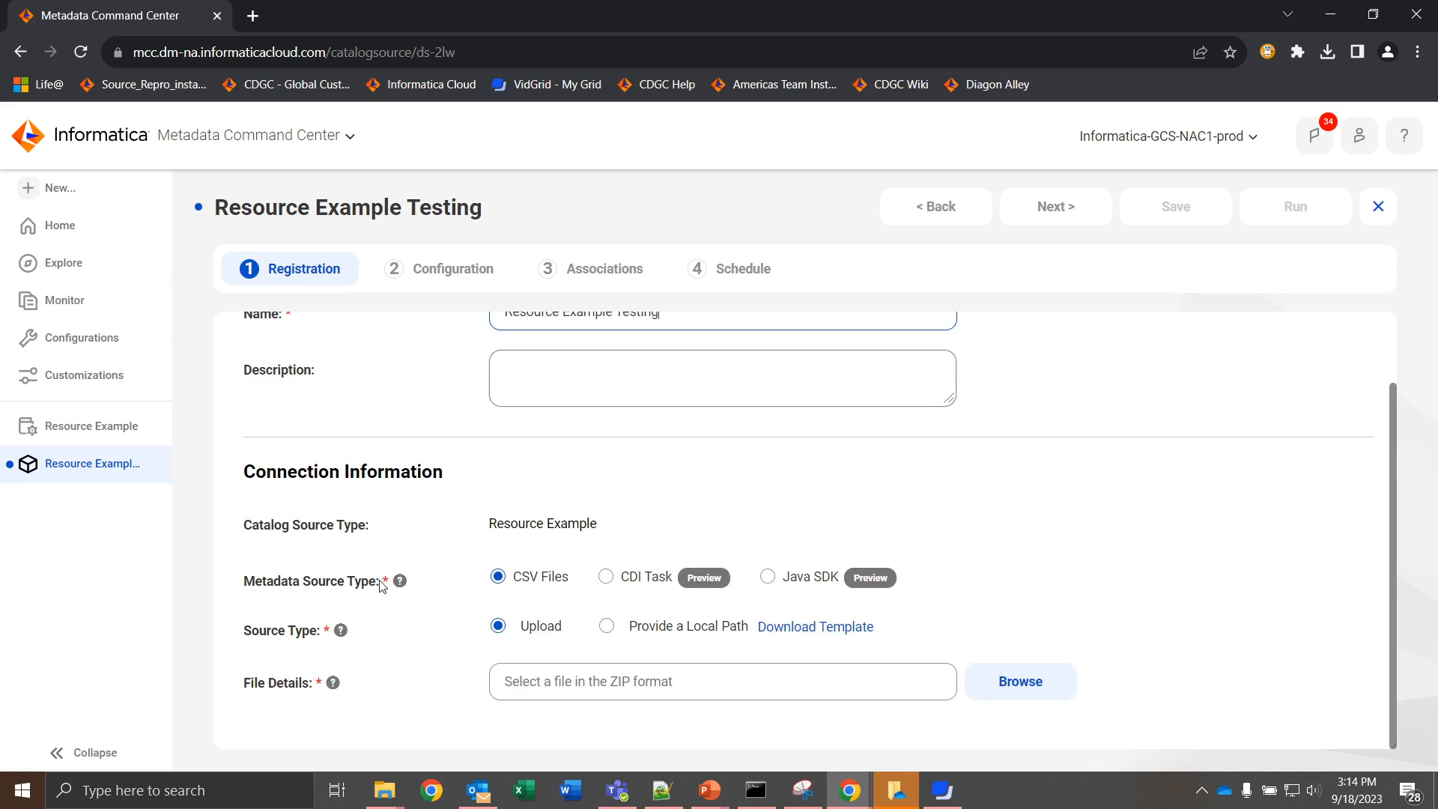
{"action": "left_click", "coordinate": [1009, 696]}
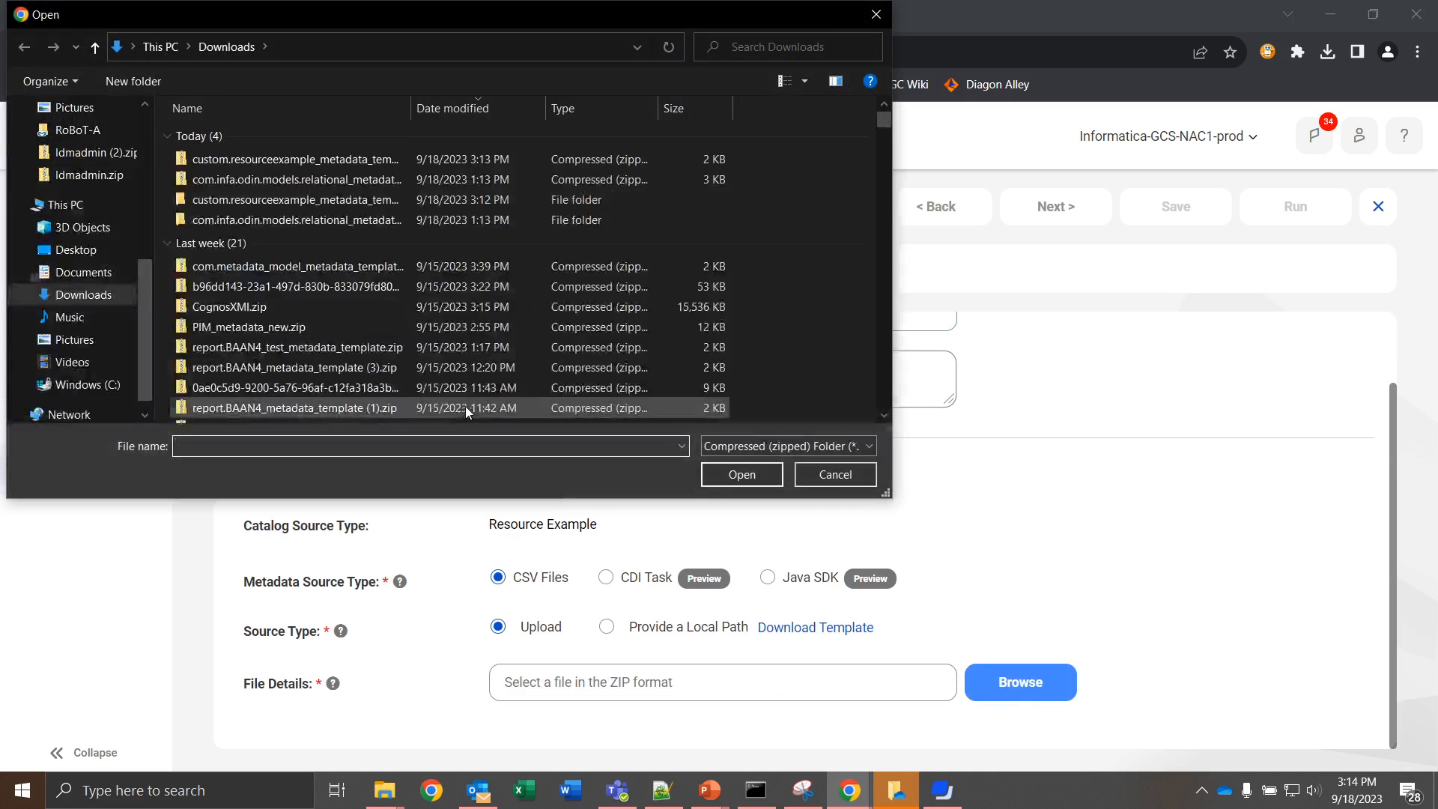
{"action": "left_click", "coordinate": [298, 159]}
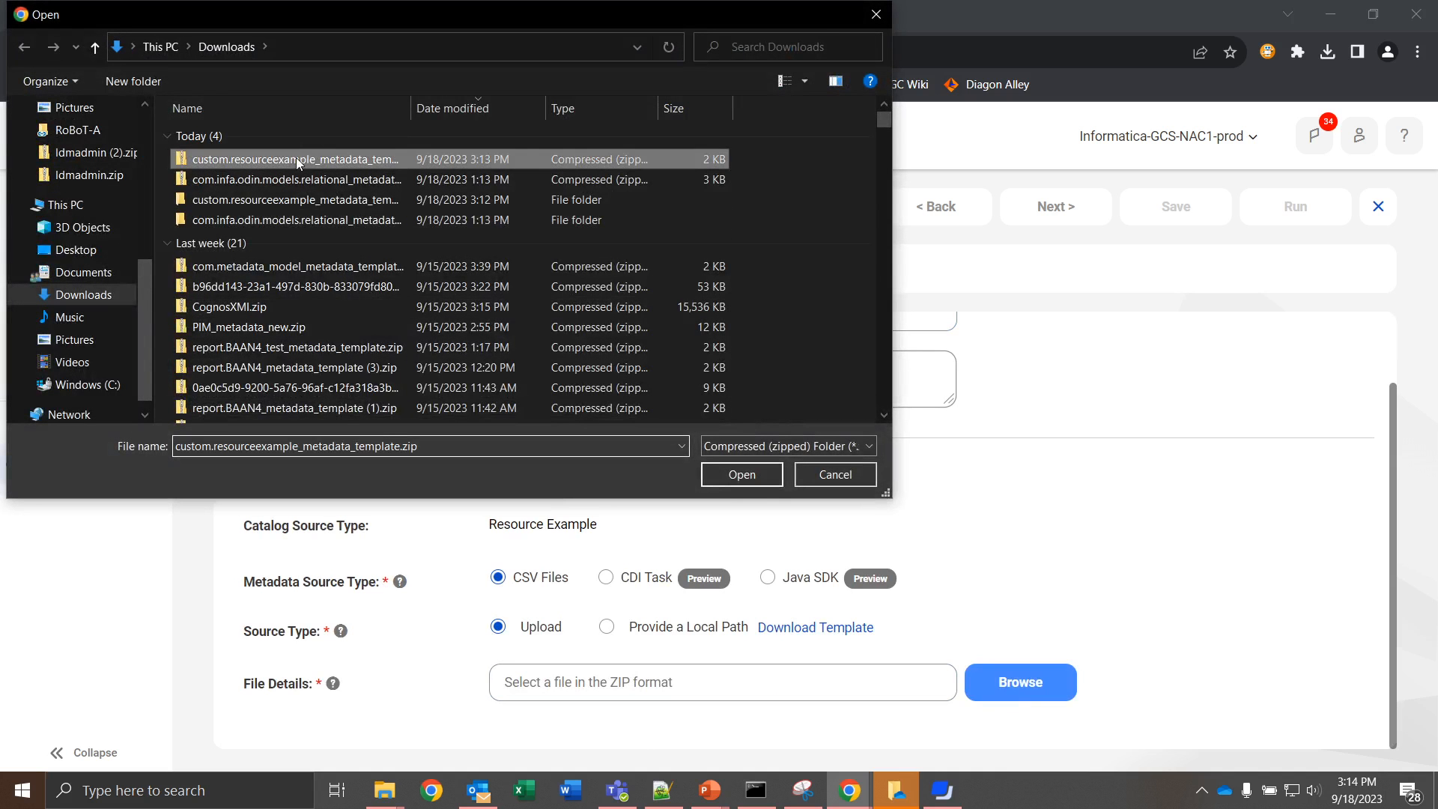
{"action": "left_click", "coordinate": [741, 474]}
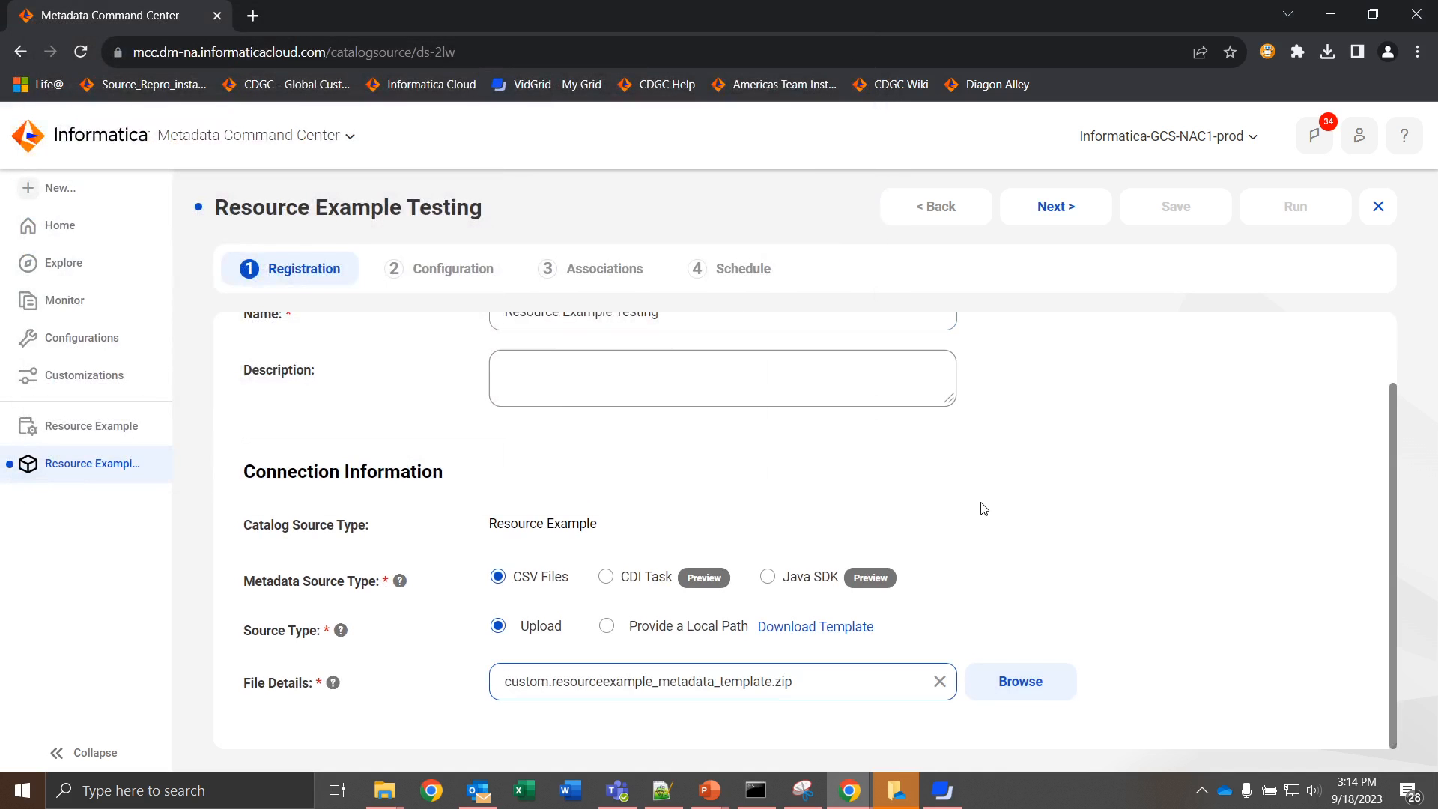
Step: Proceed to the configuration stage, save the catalog source and run its metadata extraction job
{"action": "left_click", "coordinate": [1069, 207]}
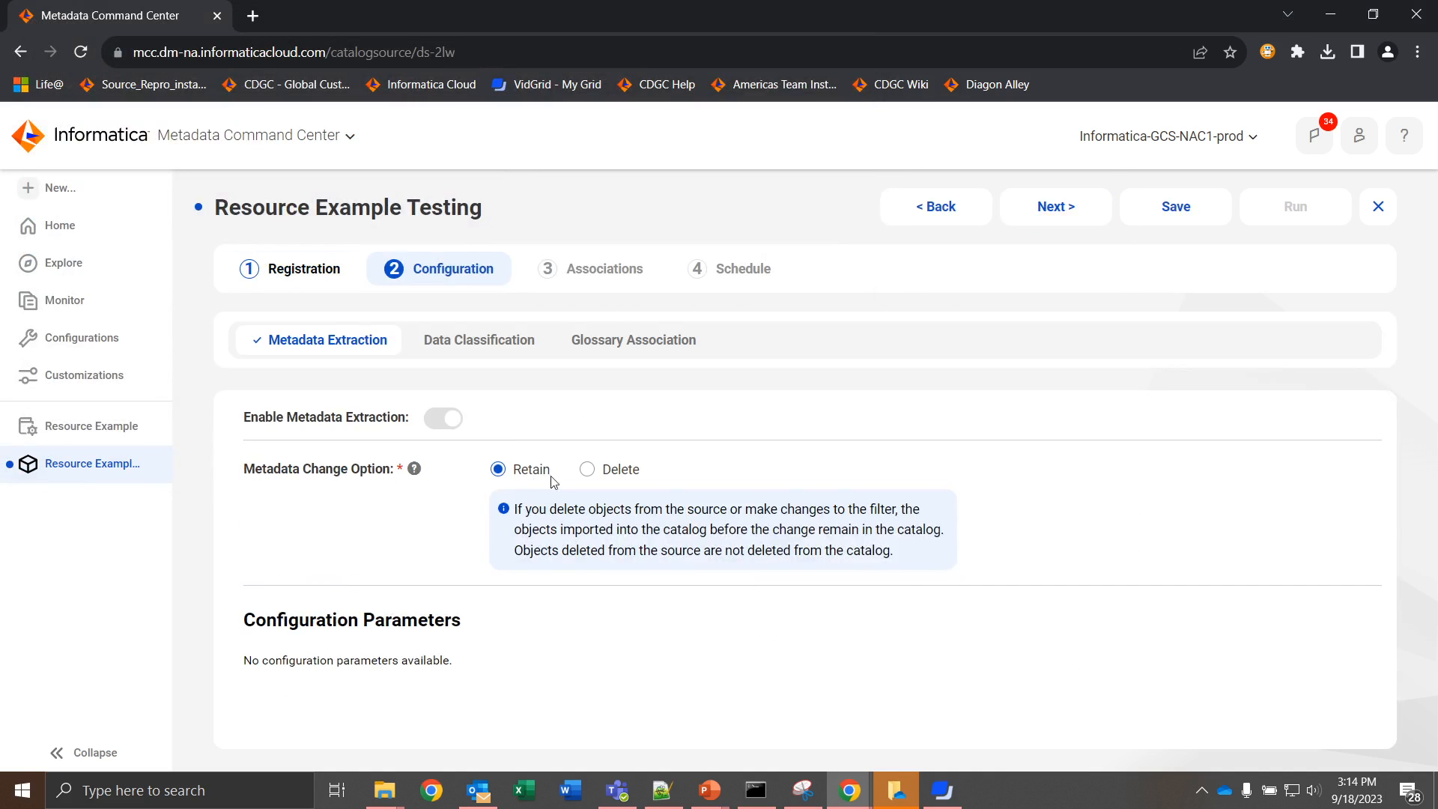
{"action": "left_click", "coordinate": [1188, 199]}
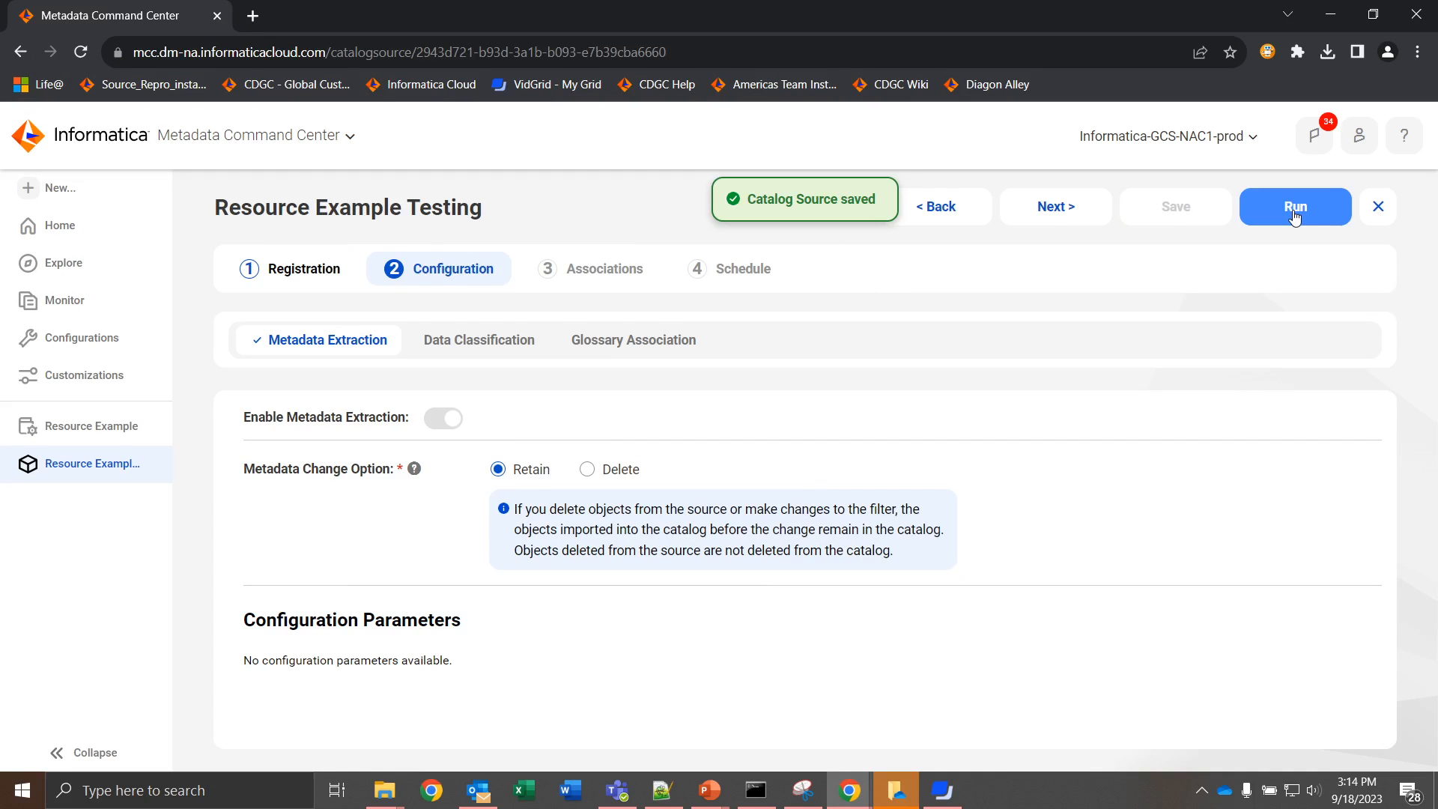
{"action": "left_click", "coordinate": [1294, 214]}
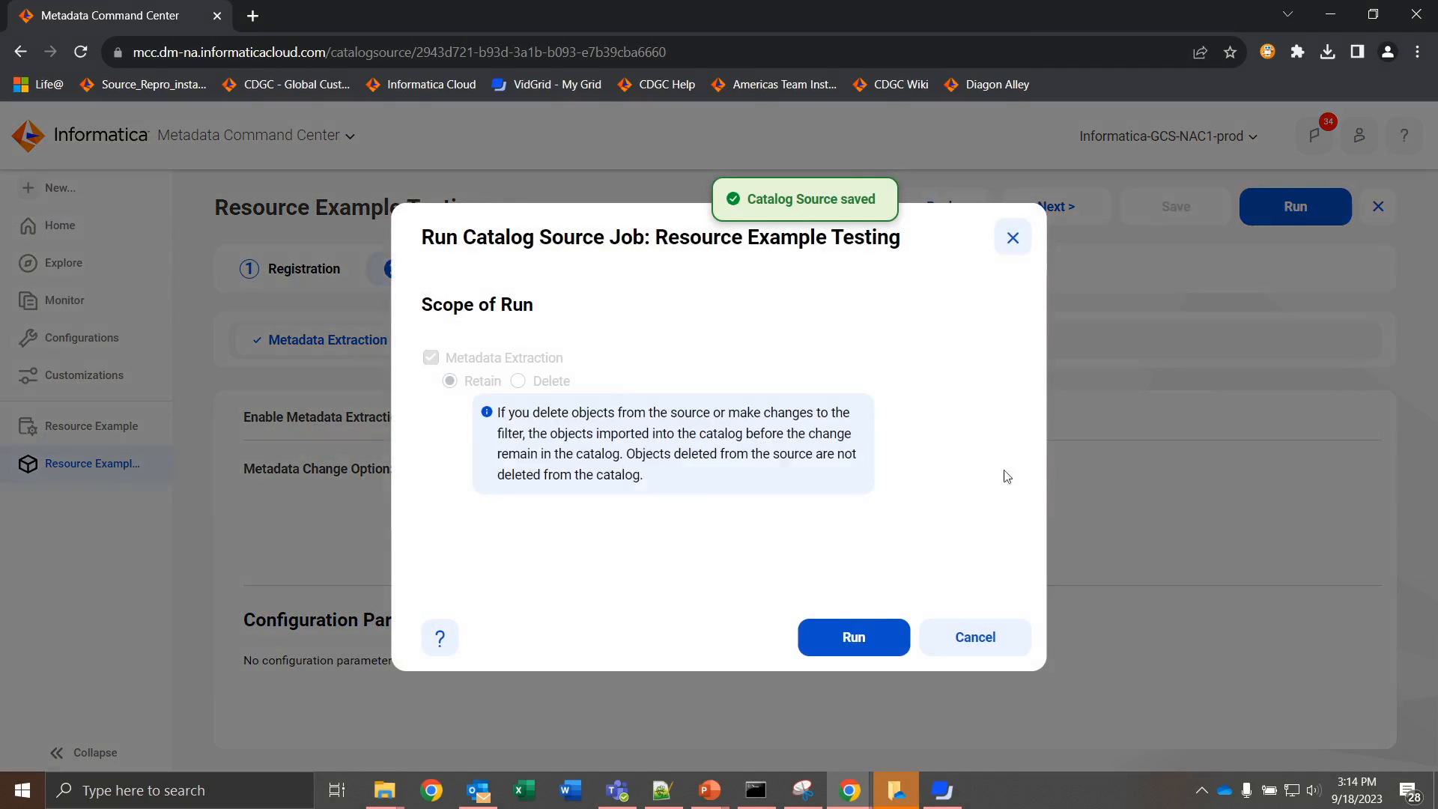
{"action": "left_click", "coordinate": [882, 628]}
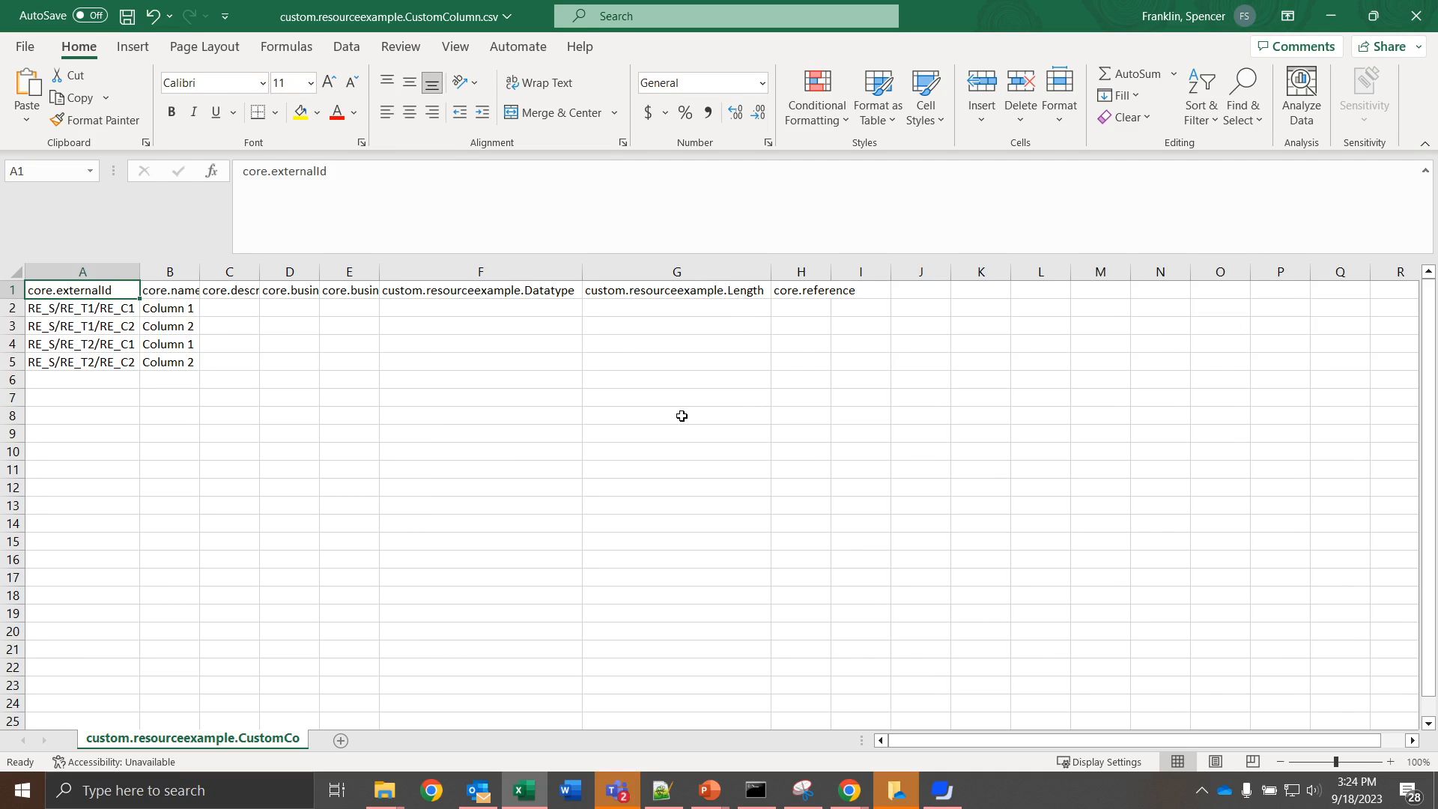
Step: Compare the Datatype and Length class attributes in custom.ResourceExample.json with the matching headers in the custom column CSV
{"action": "key", "text": "alt+Tab"}
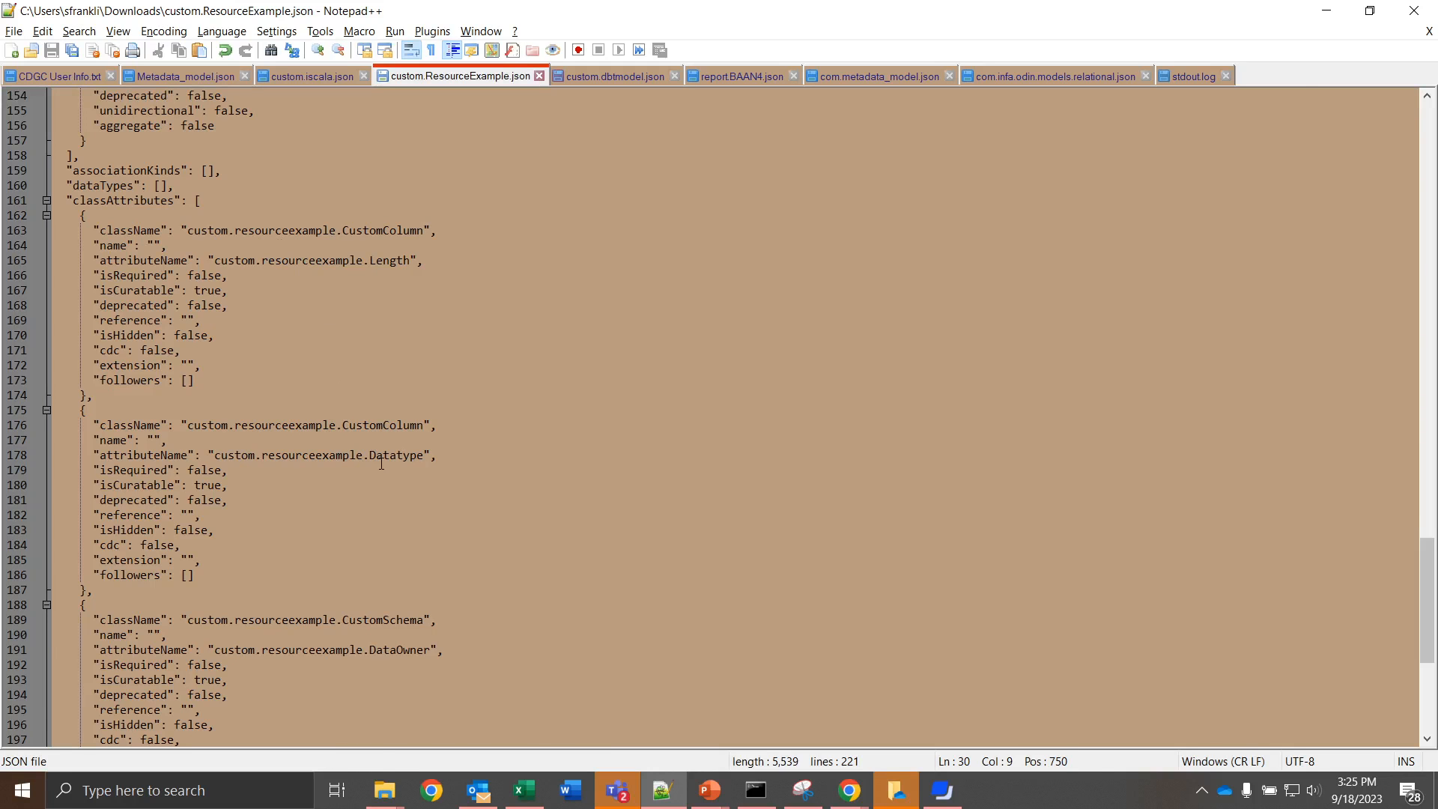
{"action": "key", "text": "alt+Tab"}
{"action": "left_click", "coordinate": [568, 294]}
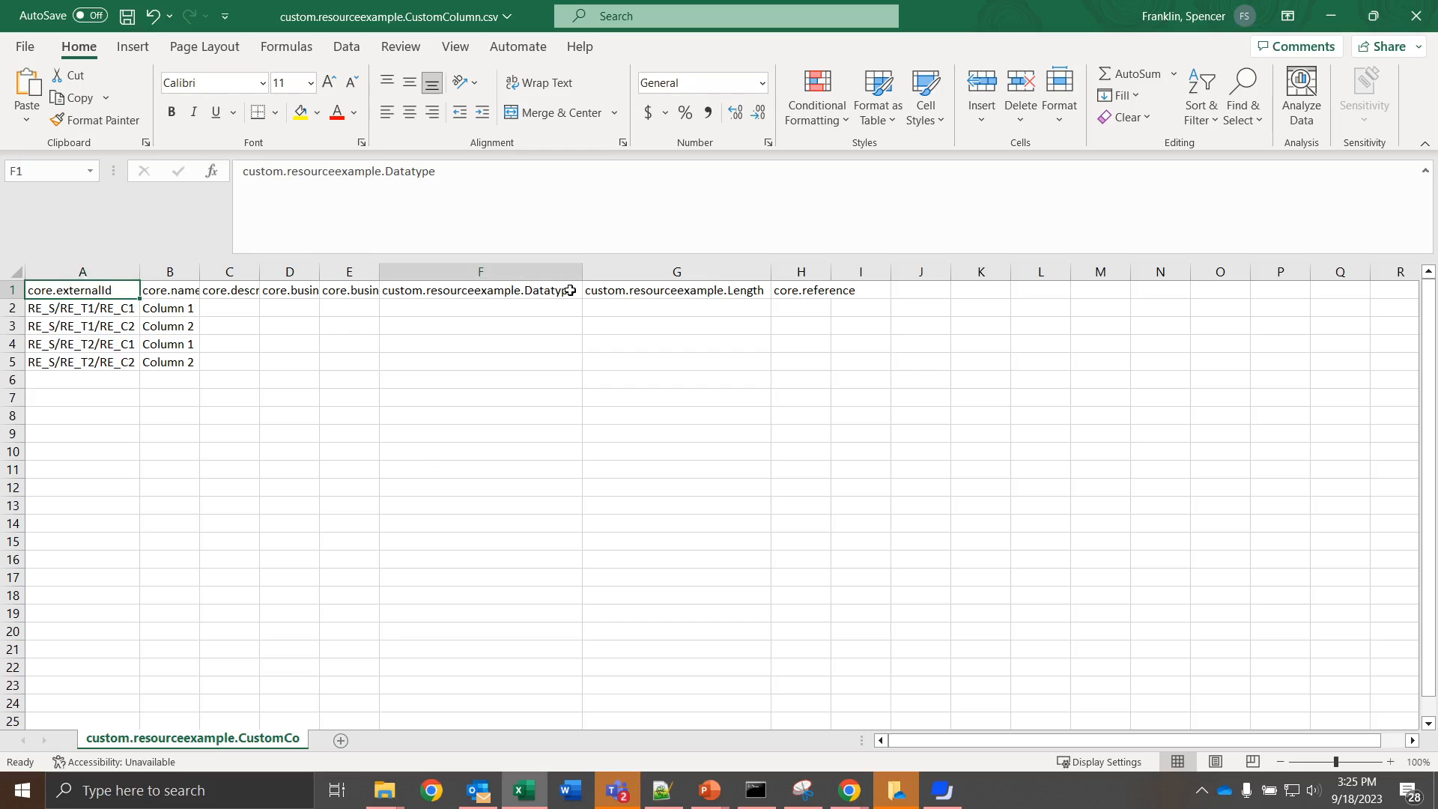
{"action": "left_click", "coordinate": [673, 286]}
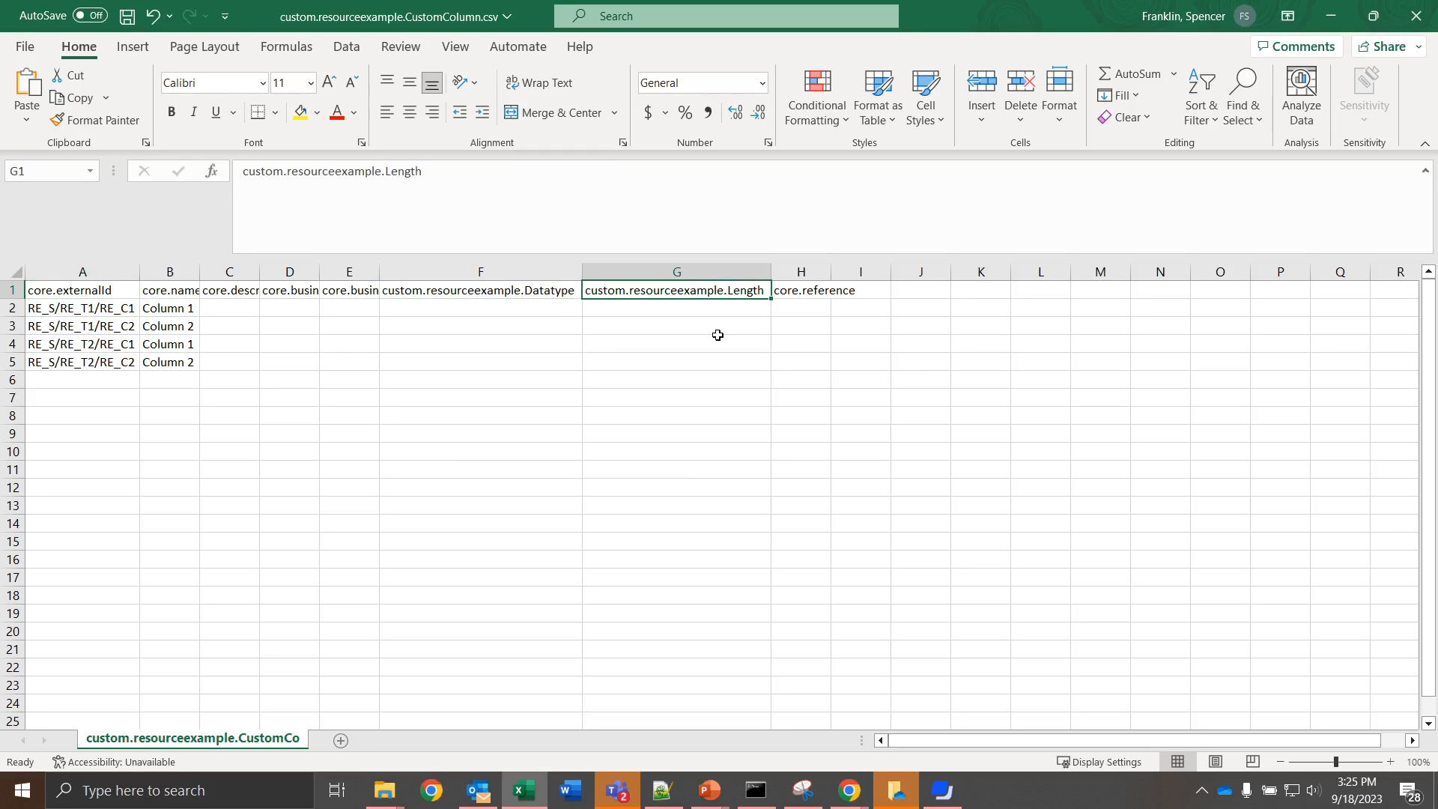